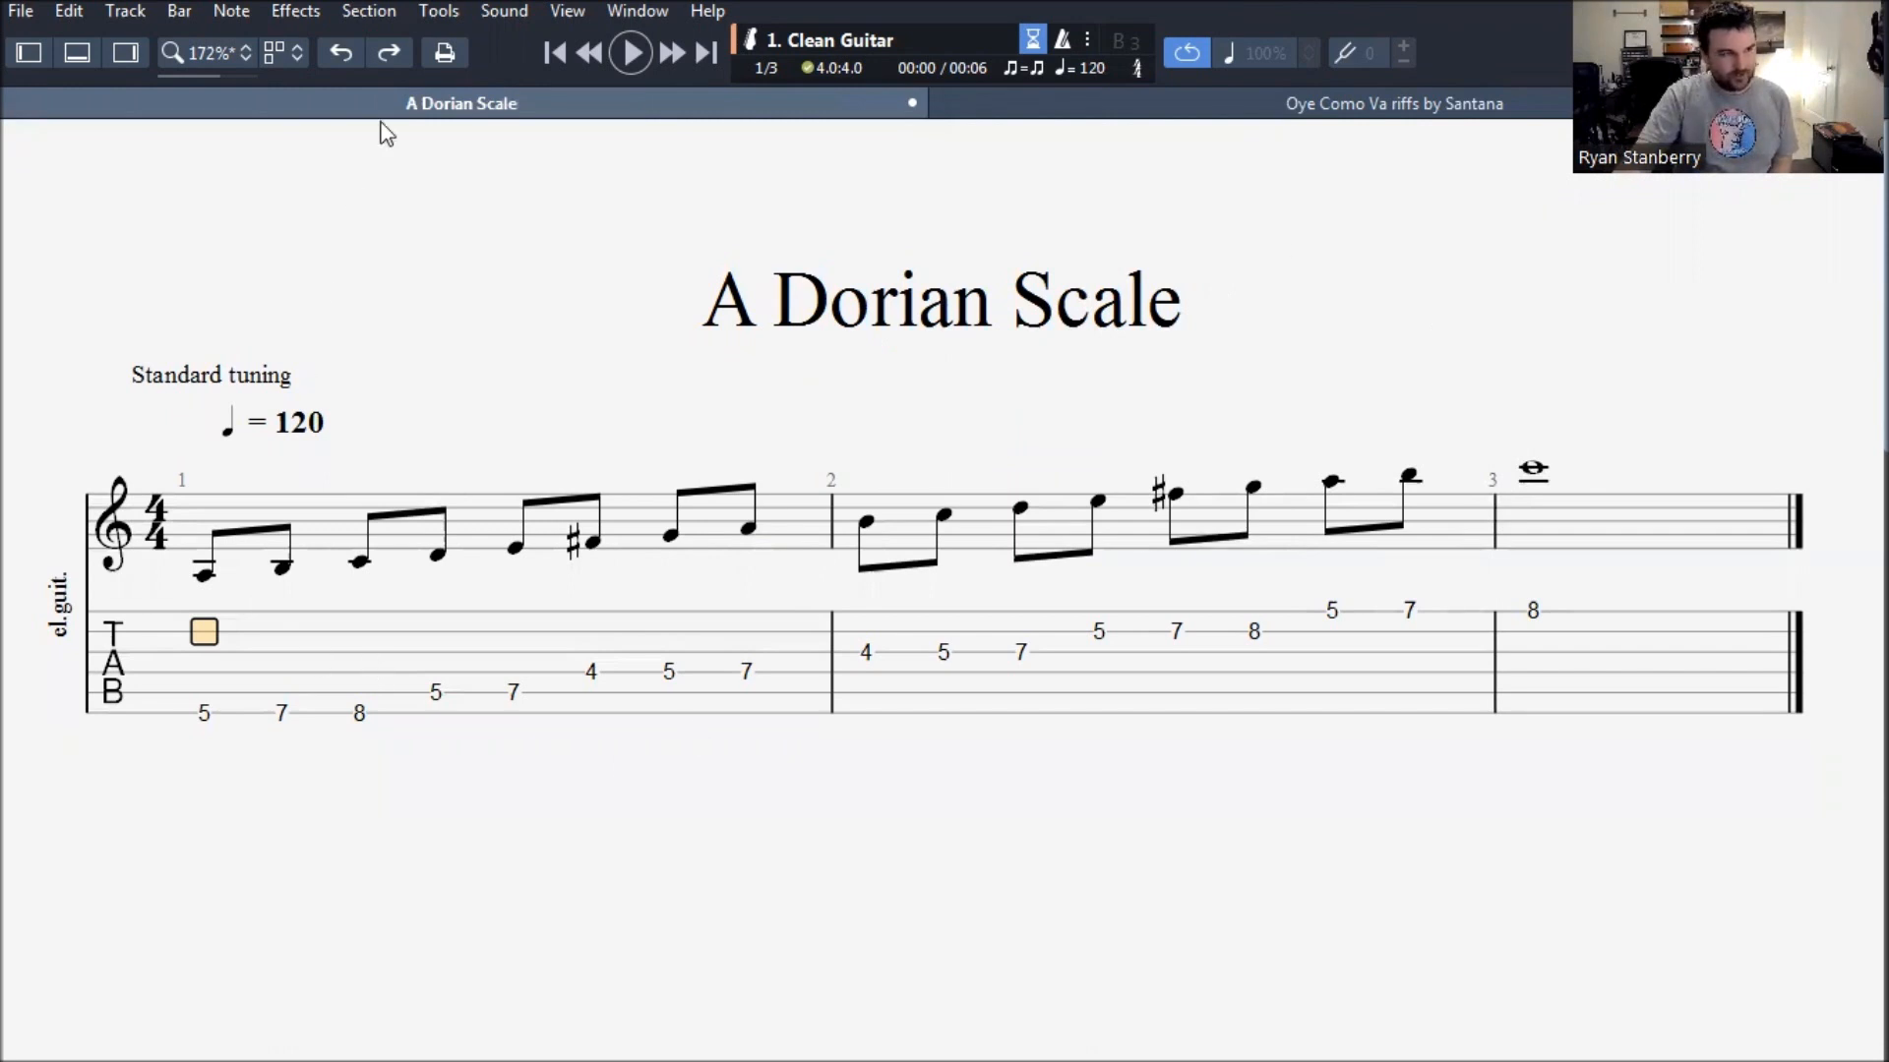
# - Create a new score with an electric guitar Overdrive track, six strings in standard tuning
pyautogui.click(21, 11)
pyautogui.click(47, 49)
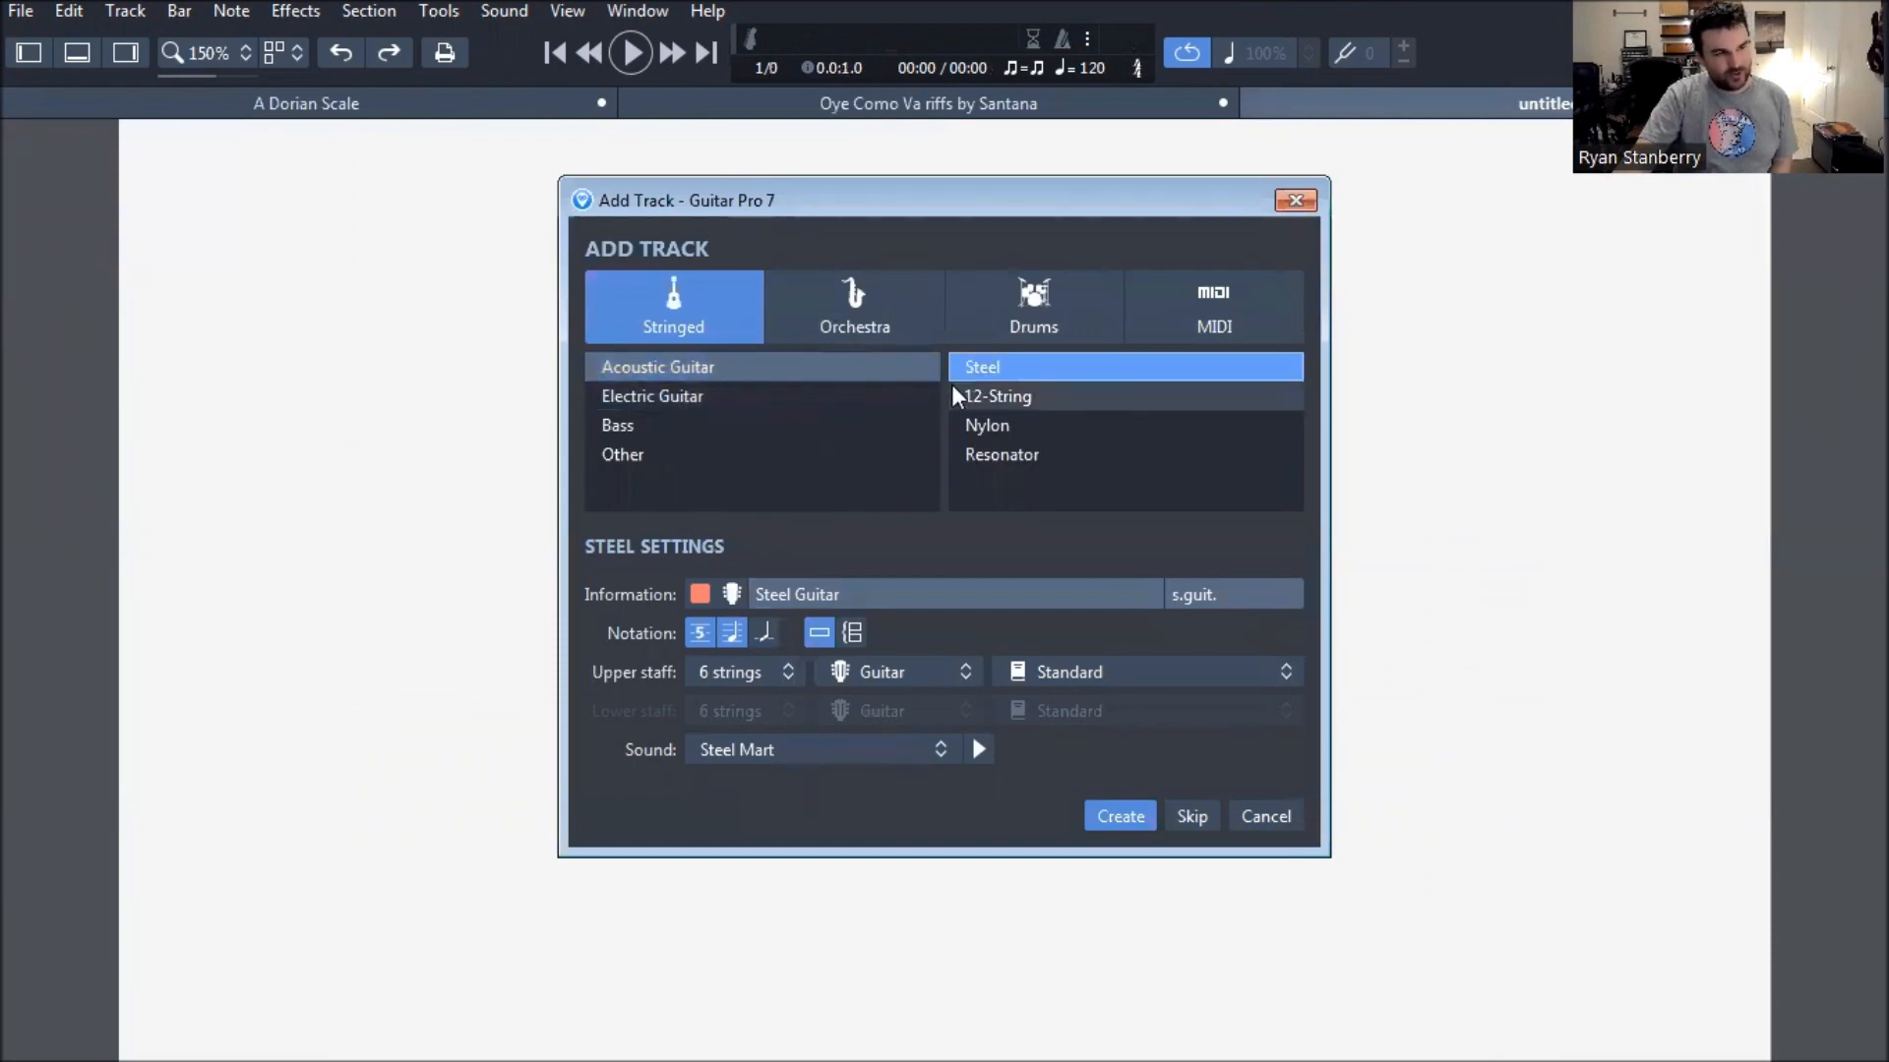
pyautogui.click(708, 397)
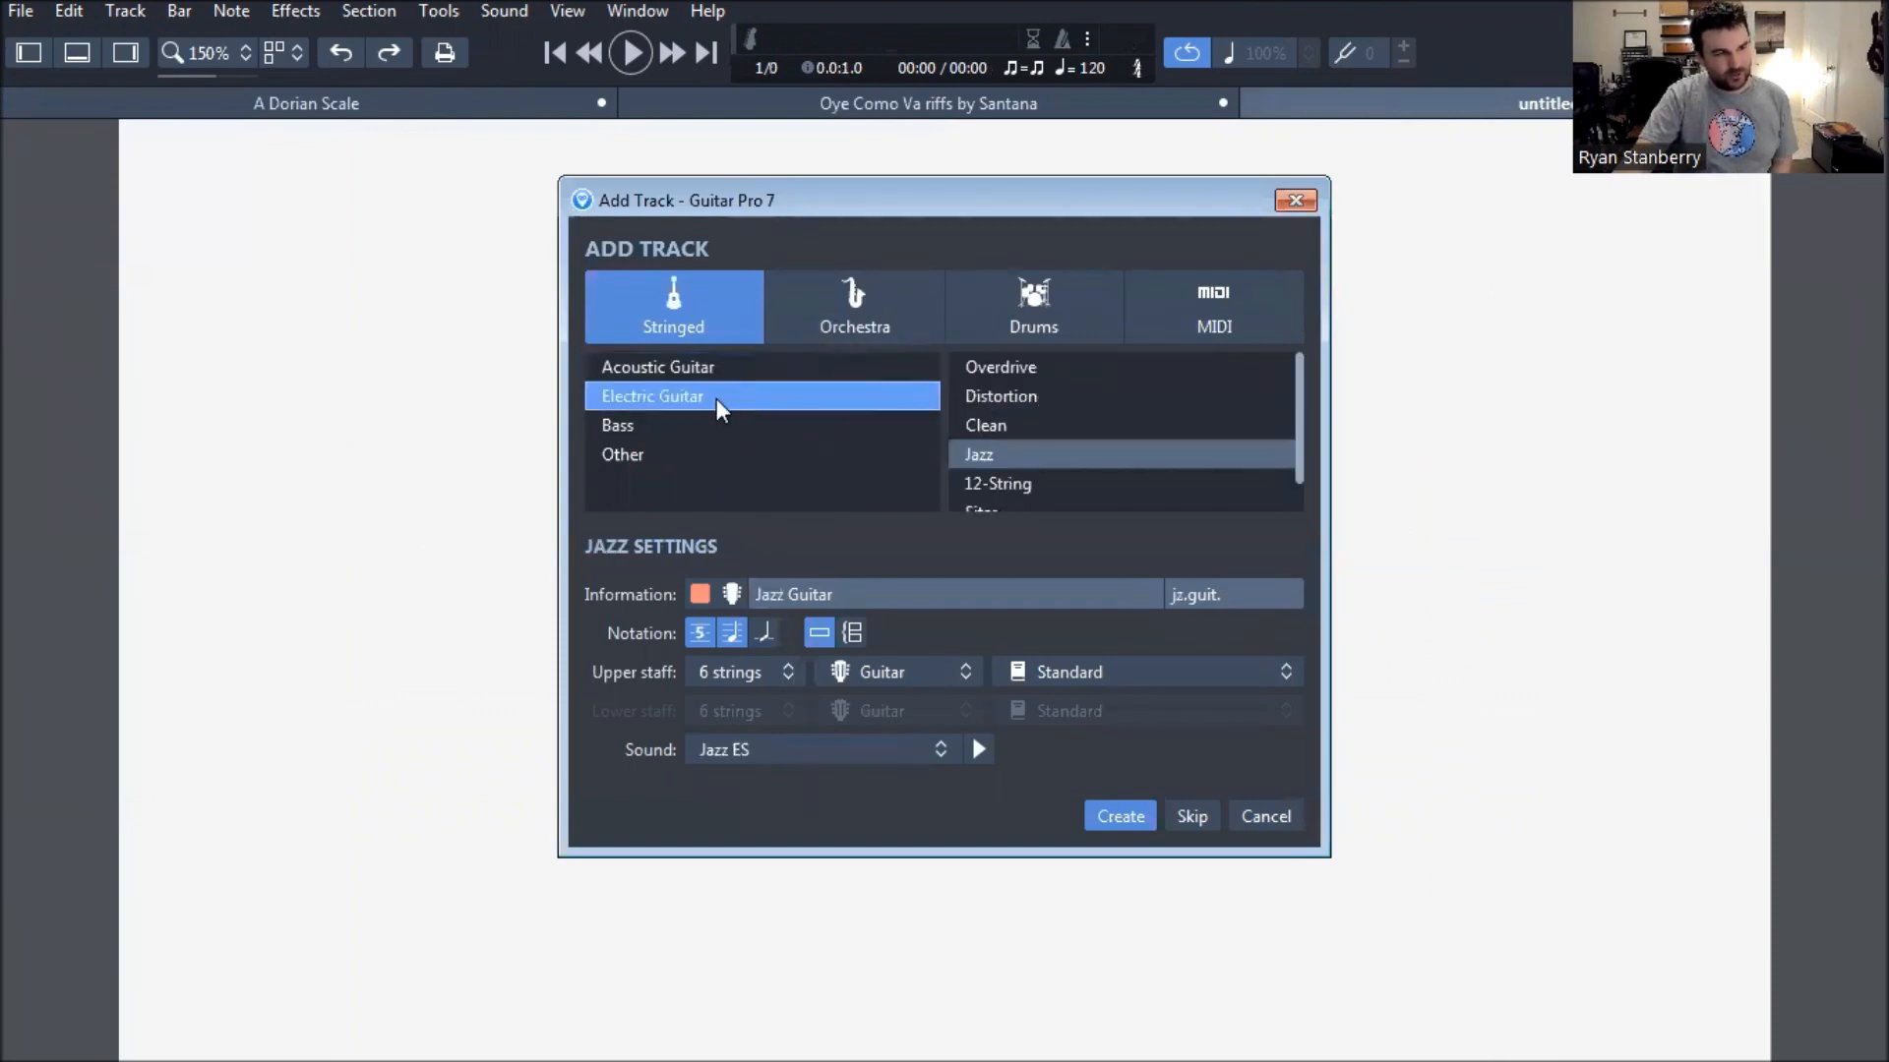
pyautogui.click(1033, 367)
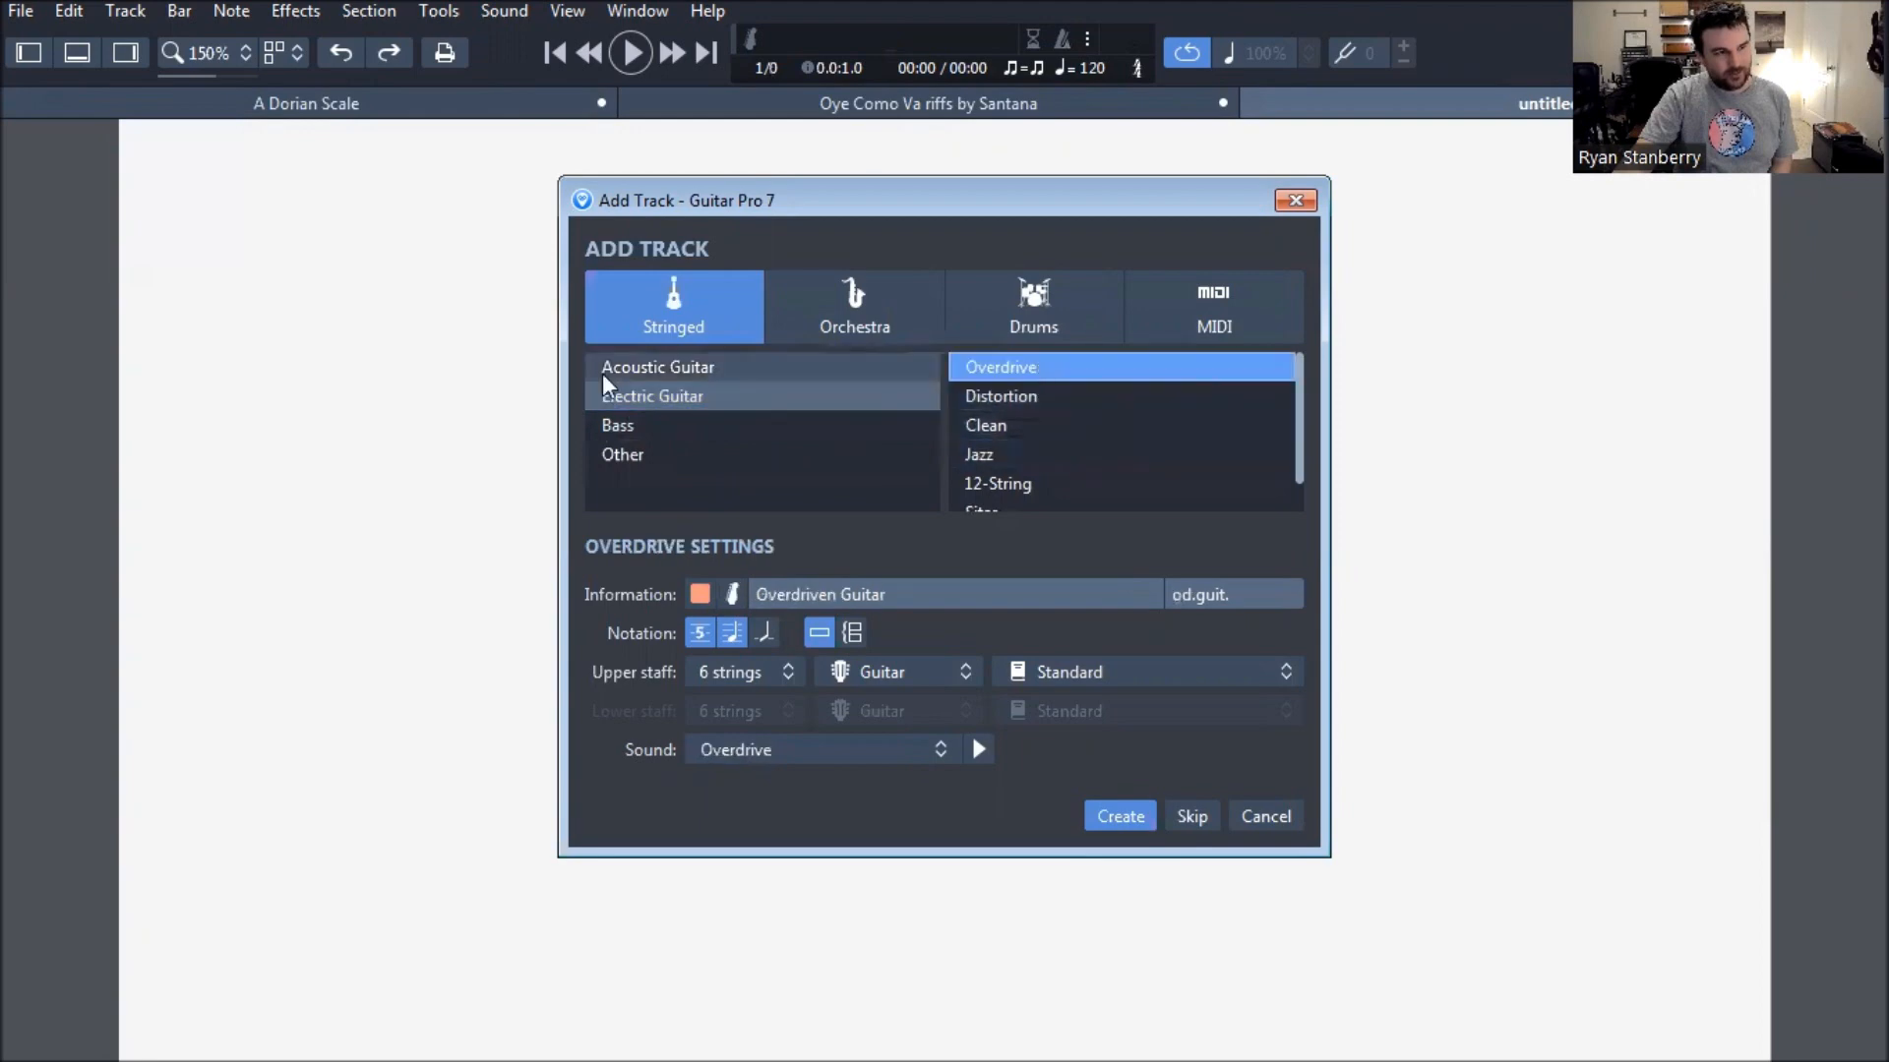
pyautogui.click(1111, 815)
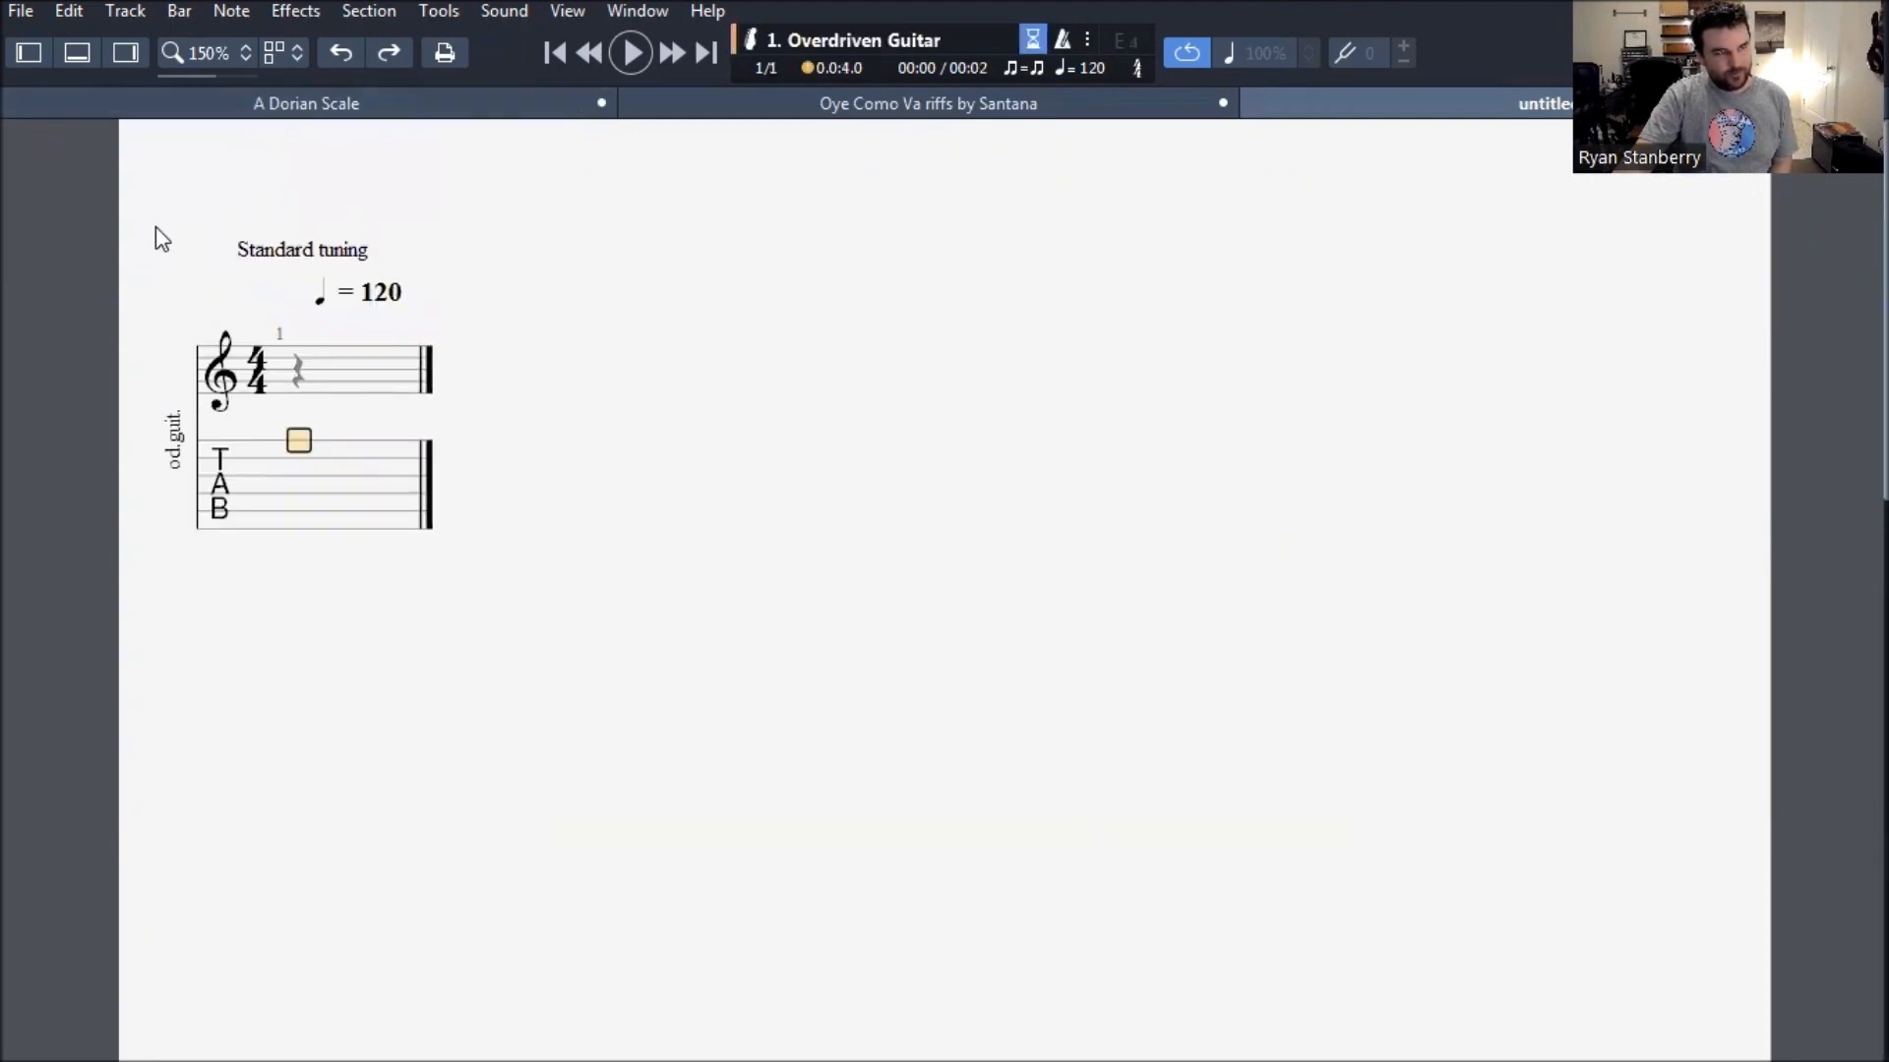
# - Enlarge the score to 172% zoom and show the floating fretboard view beside the empty bar
pyautogui.click(220, 55)
pyautogui.click(203, 85)
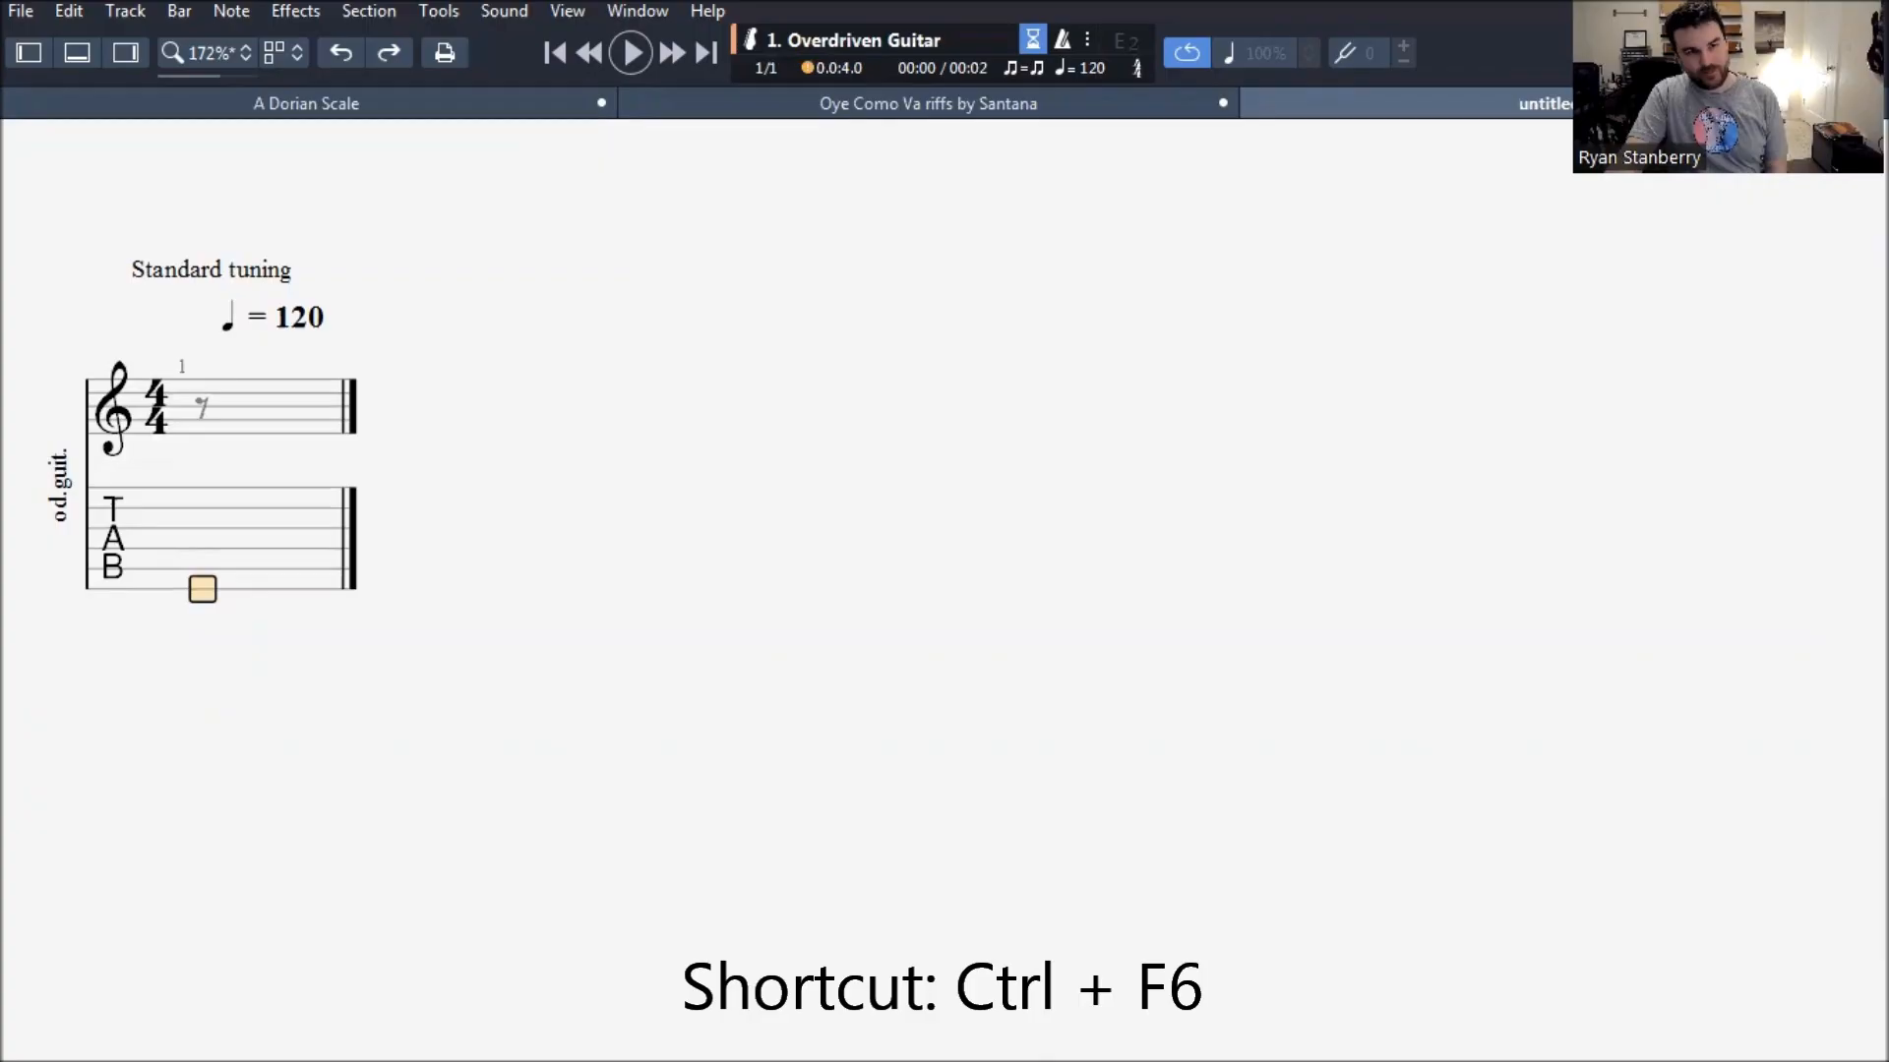
pyautogui.hotkey('ctrl', 'F6')
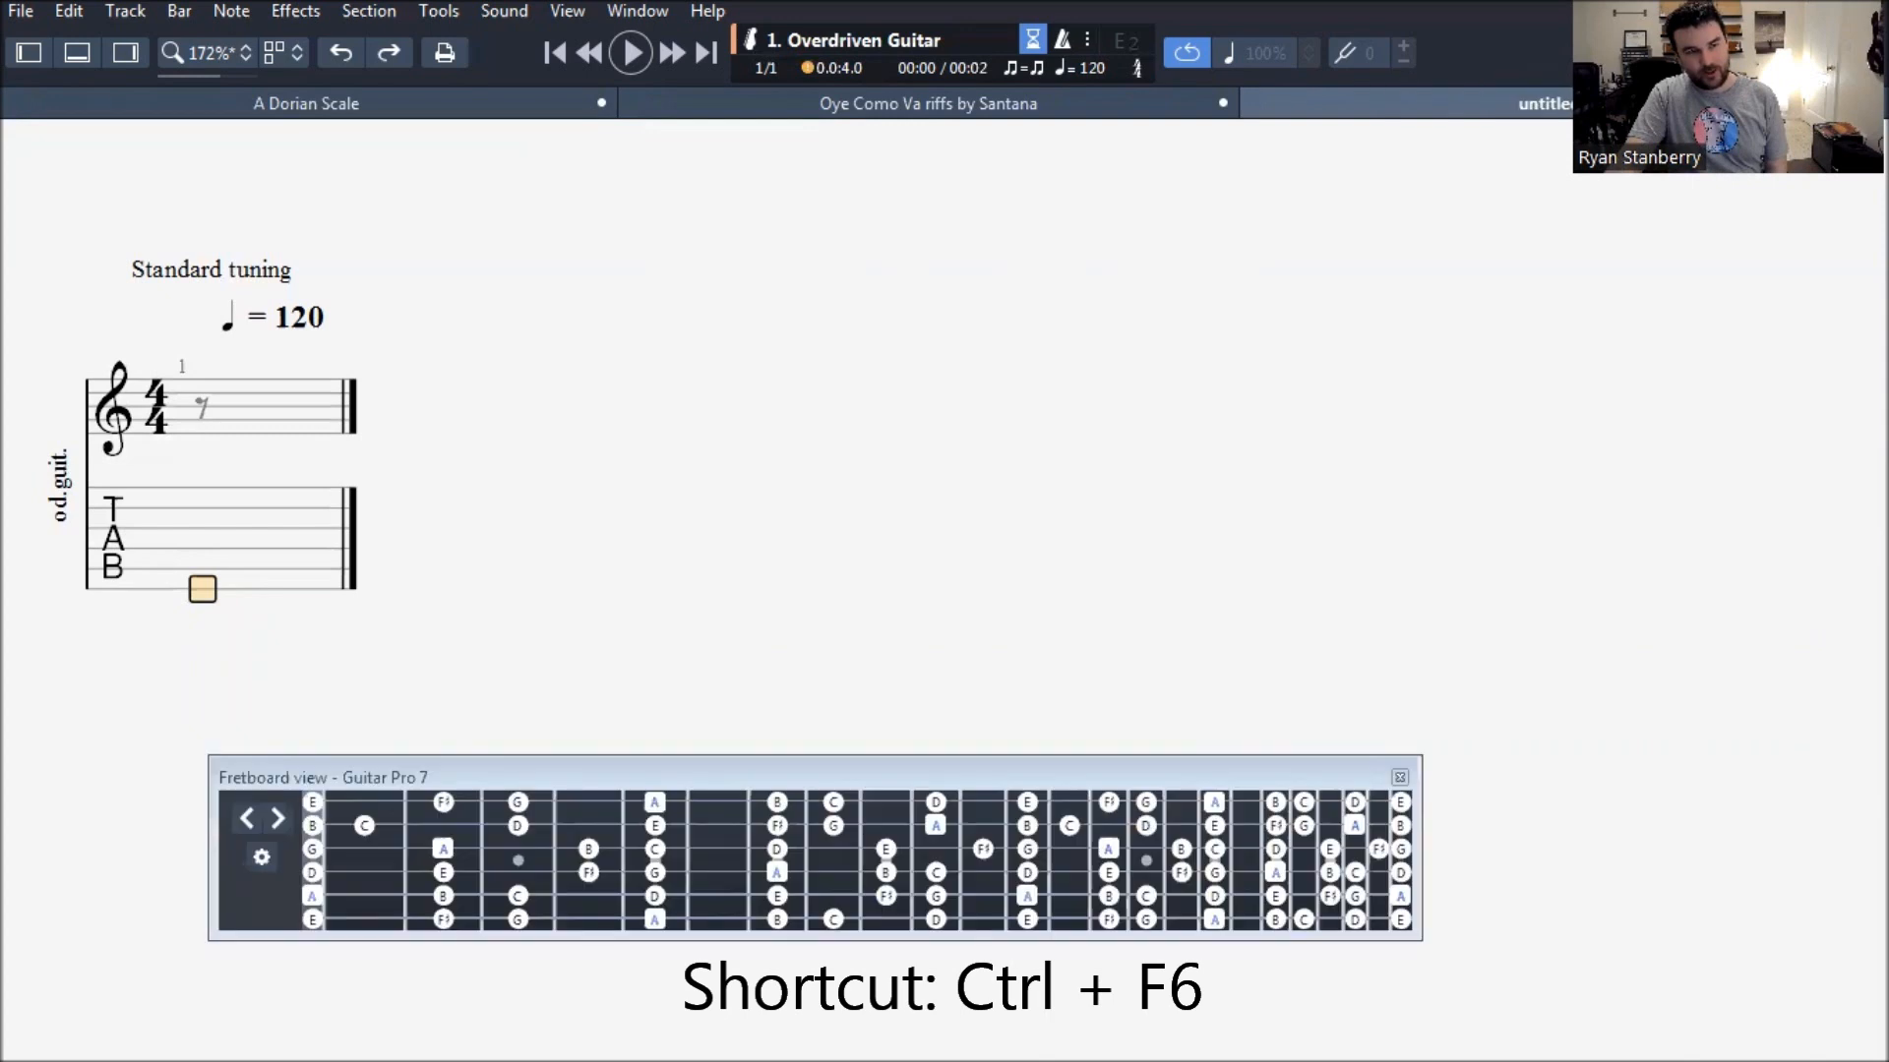
pyautogui.click(1052, 777)
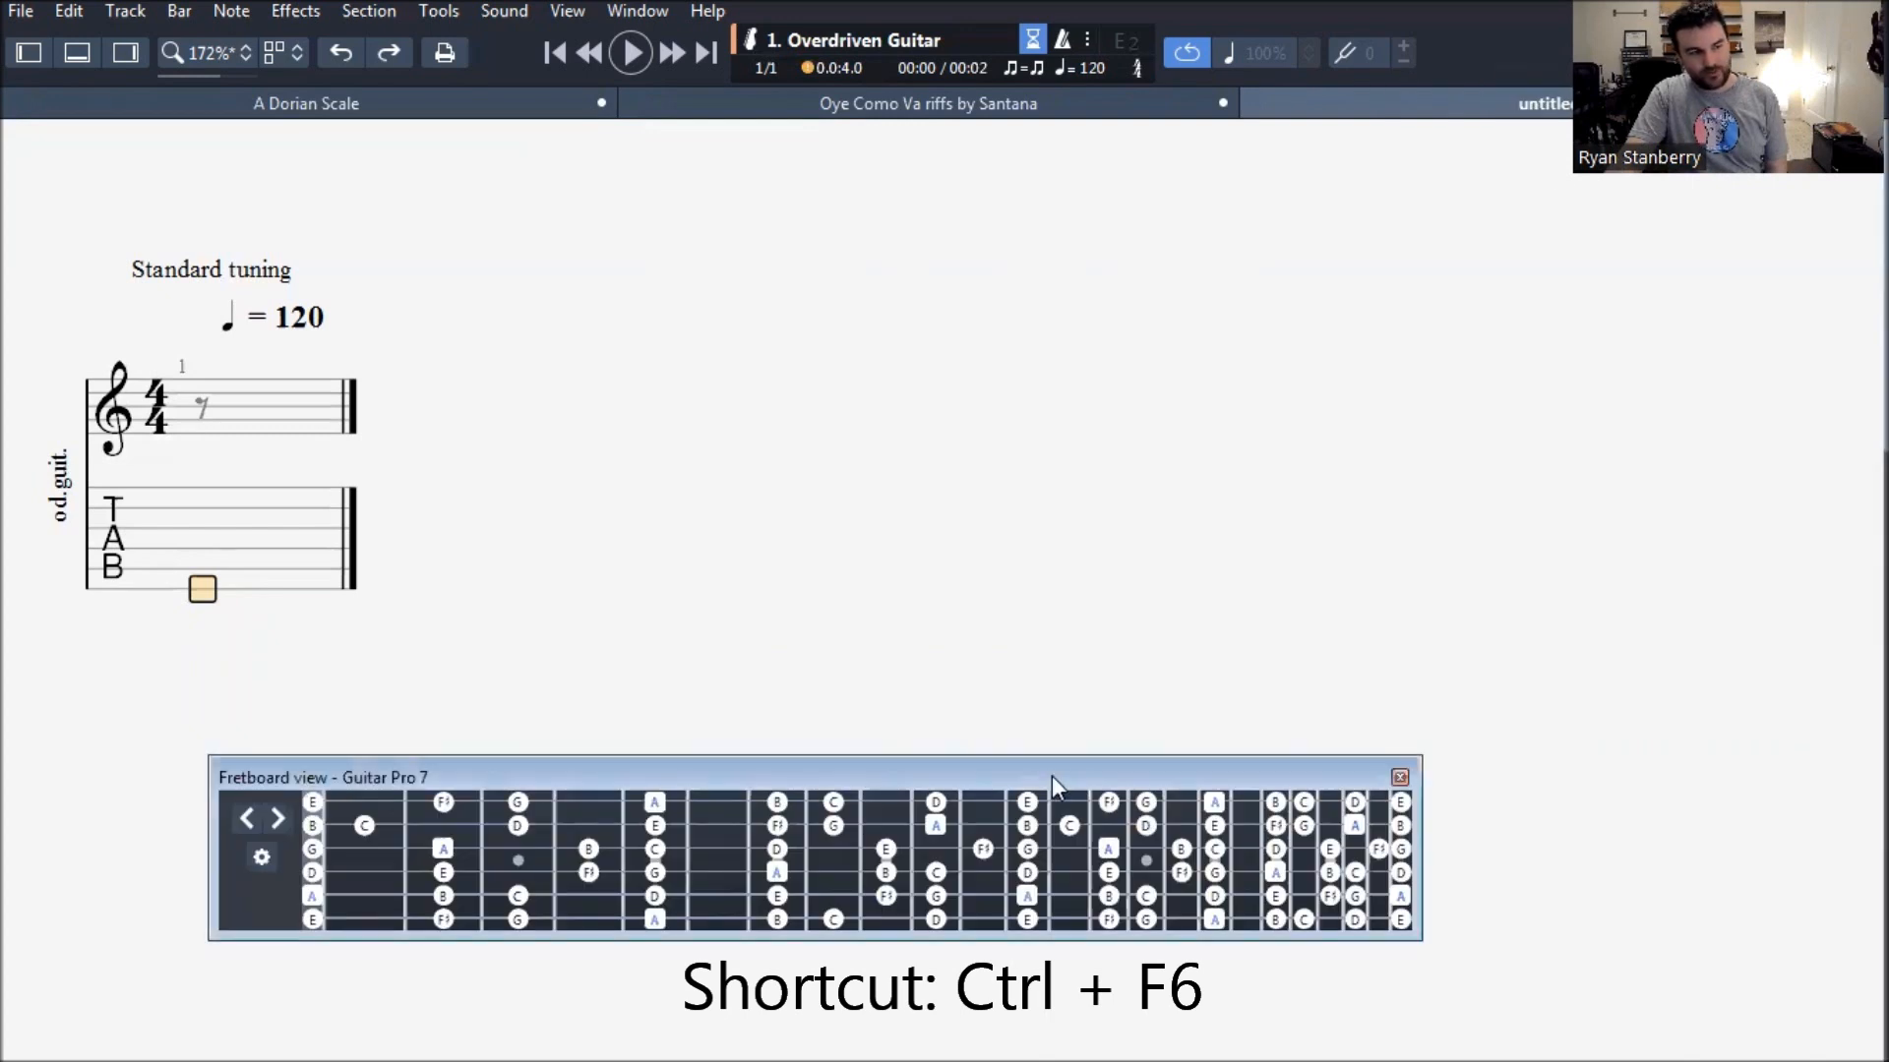
pyautogui.moveTo(1053, 775); pyautogui.dragTo(1368, 491)
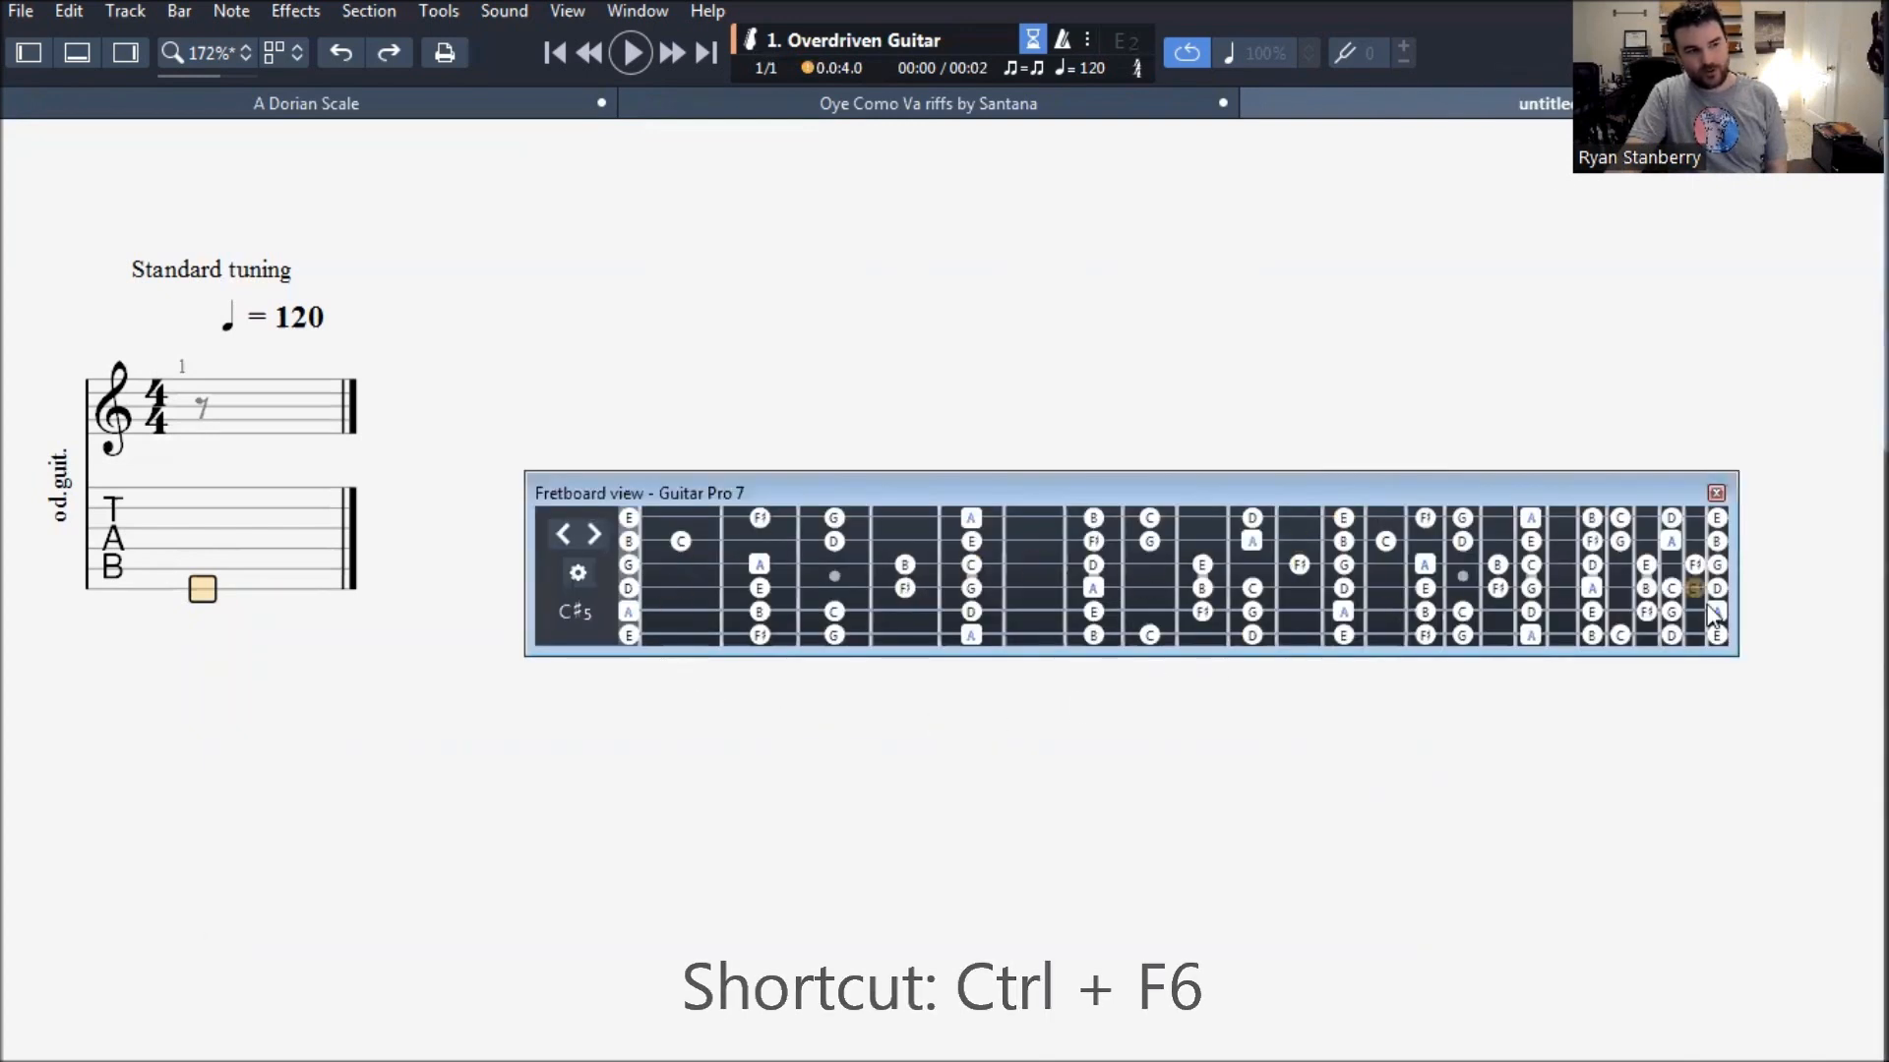
# - Set the scale displayed on the fretboard to Dorian (2nd mode of major) with key note A
pyautogui.click(576, 581)
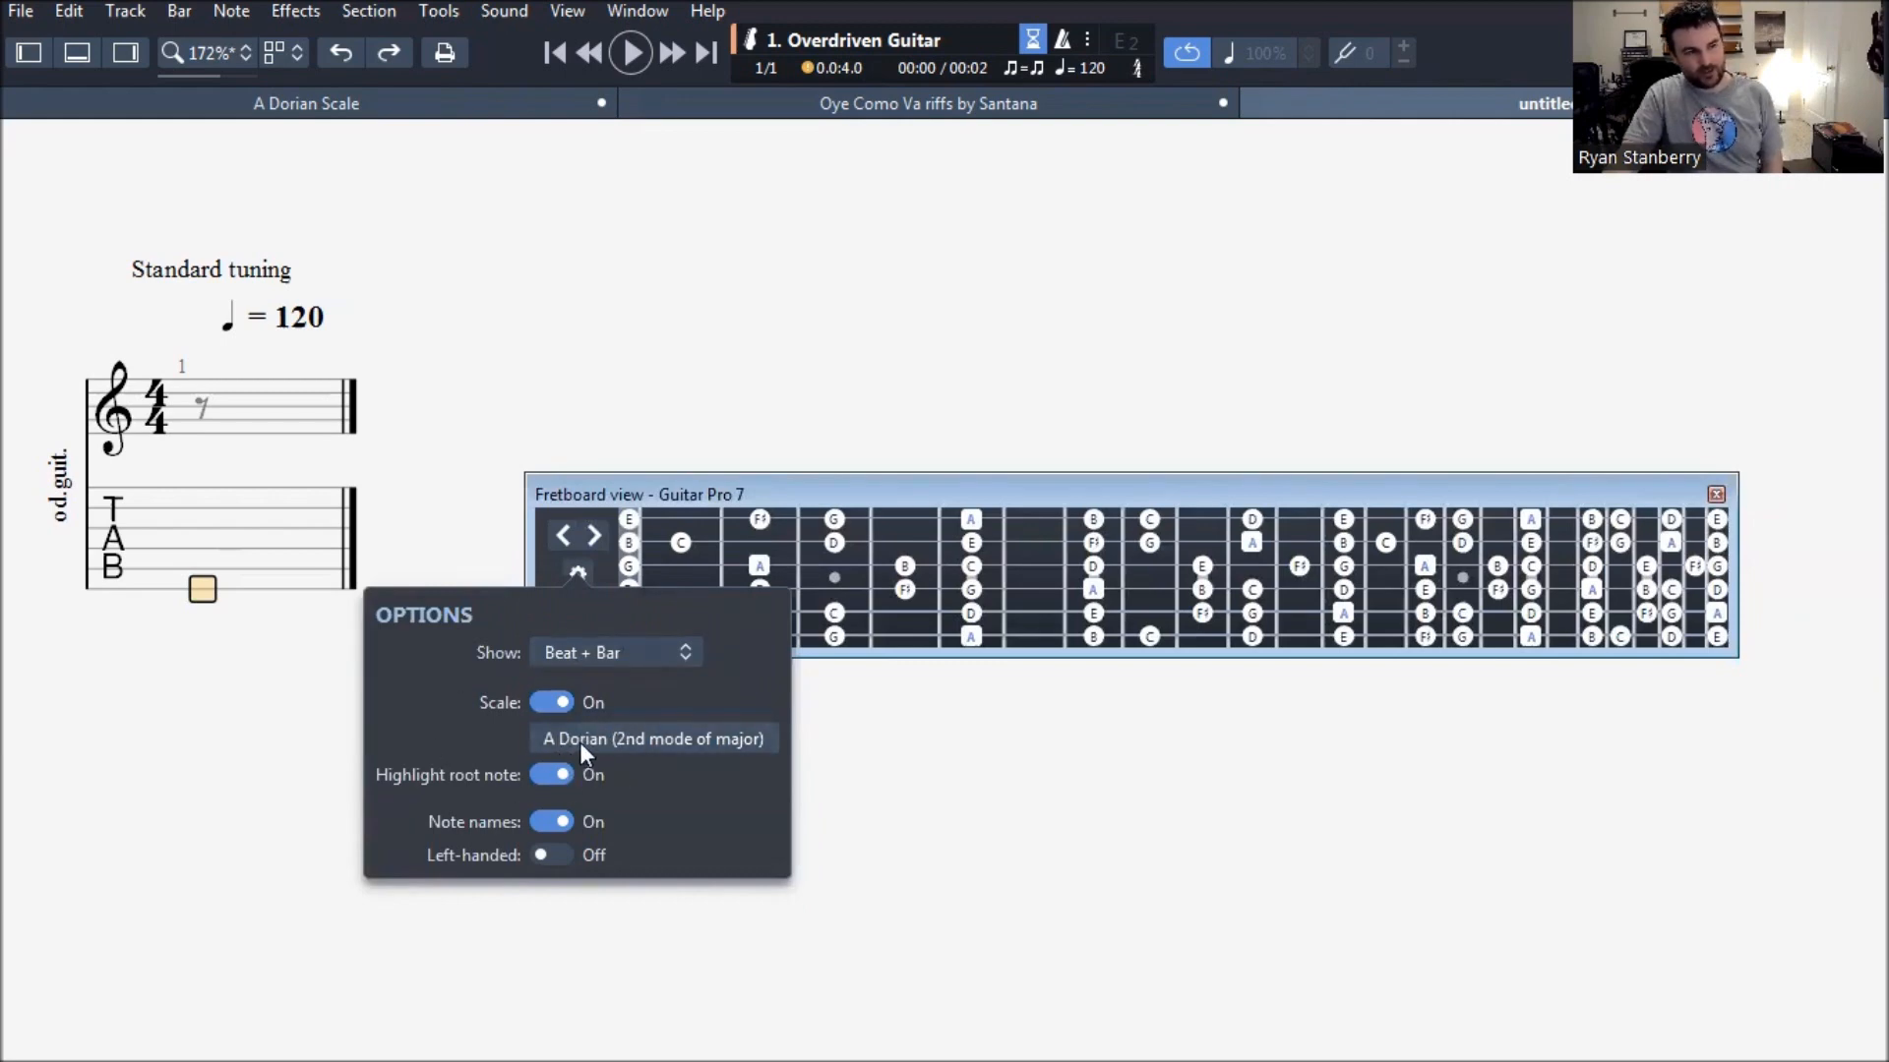
pyautogui.click(620, 740)
pyautogui.click(556, 328)
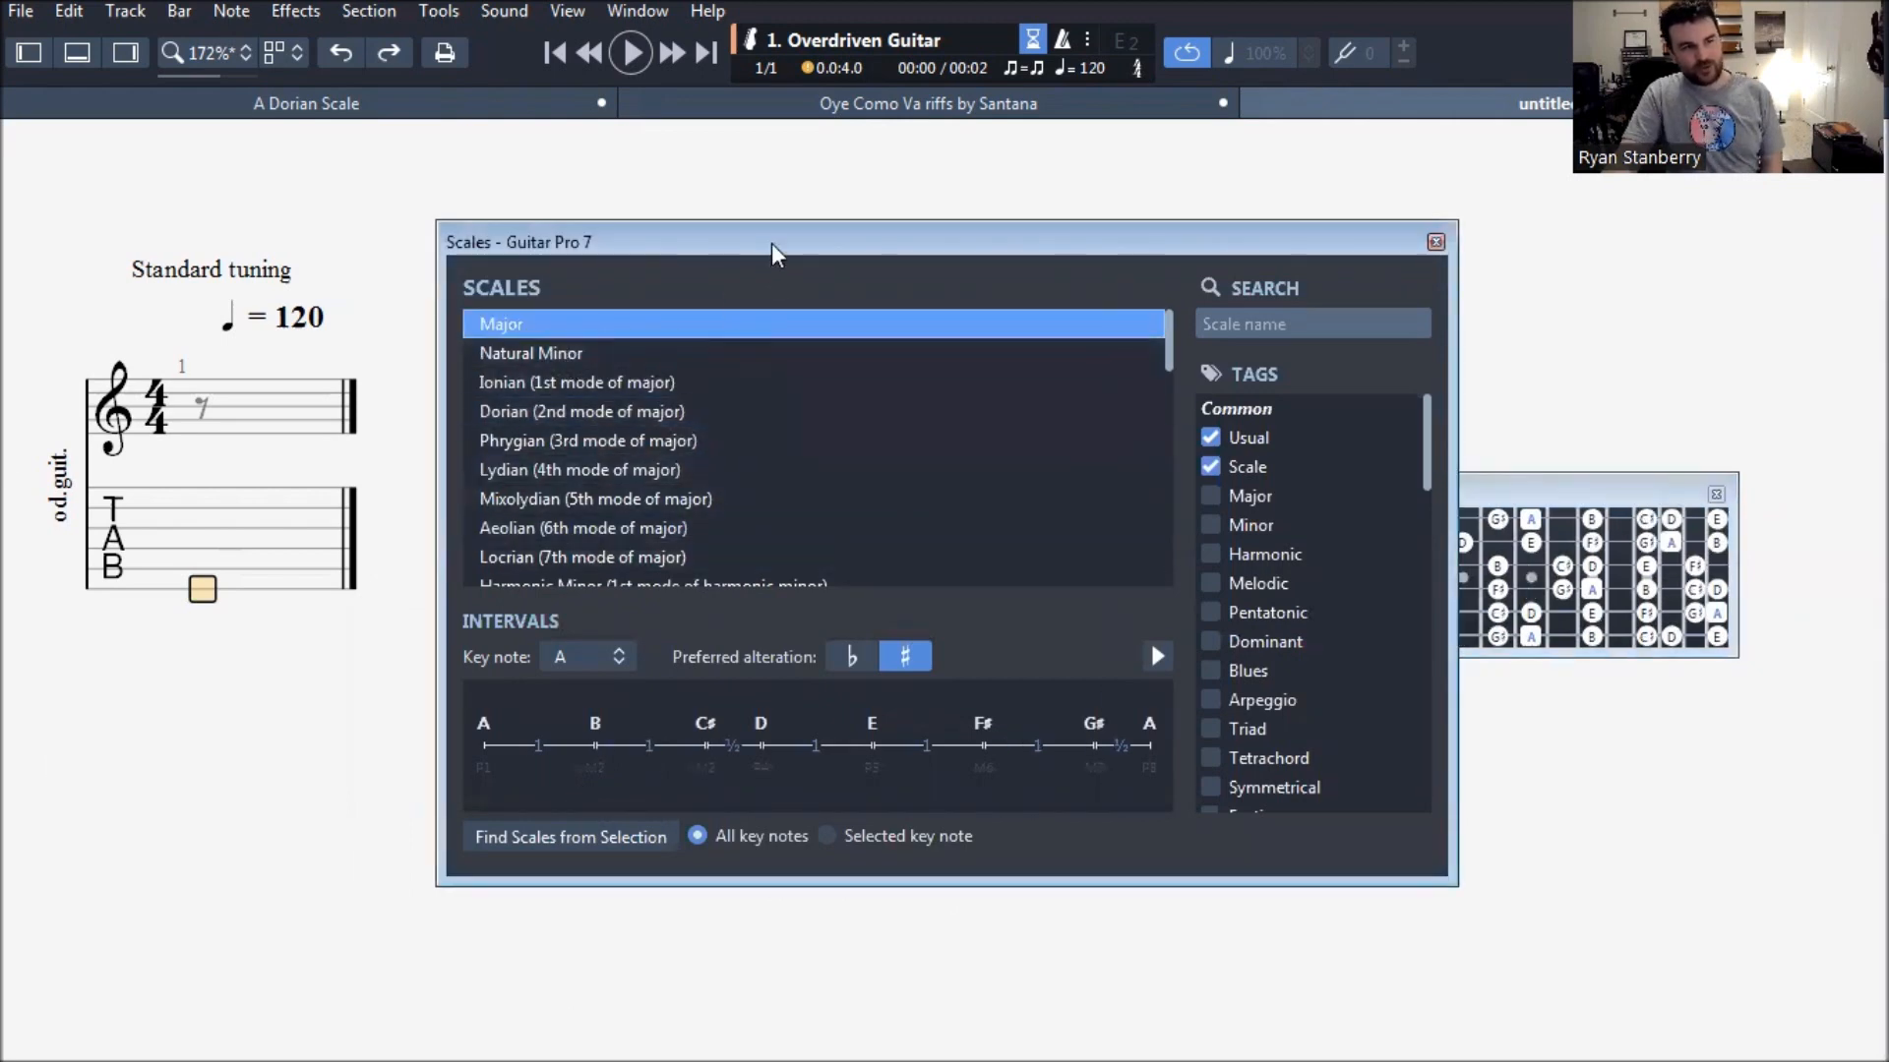
pyautogui.moveTo(777, 248); pyautogui.dragTo(892, 267)
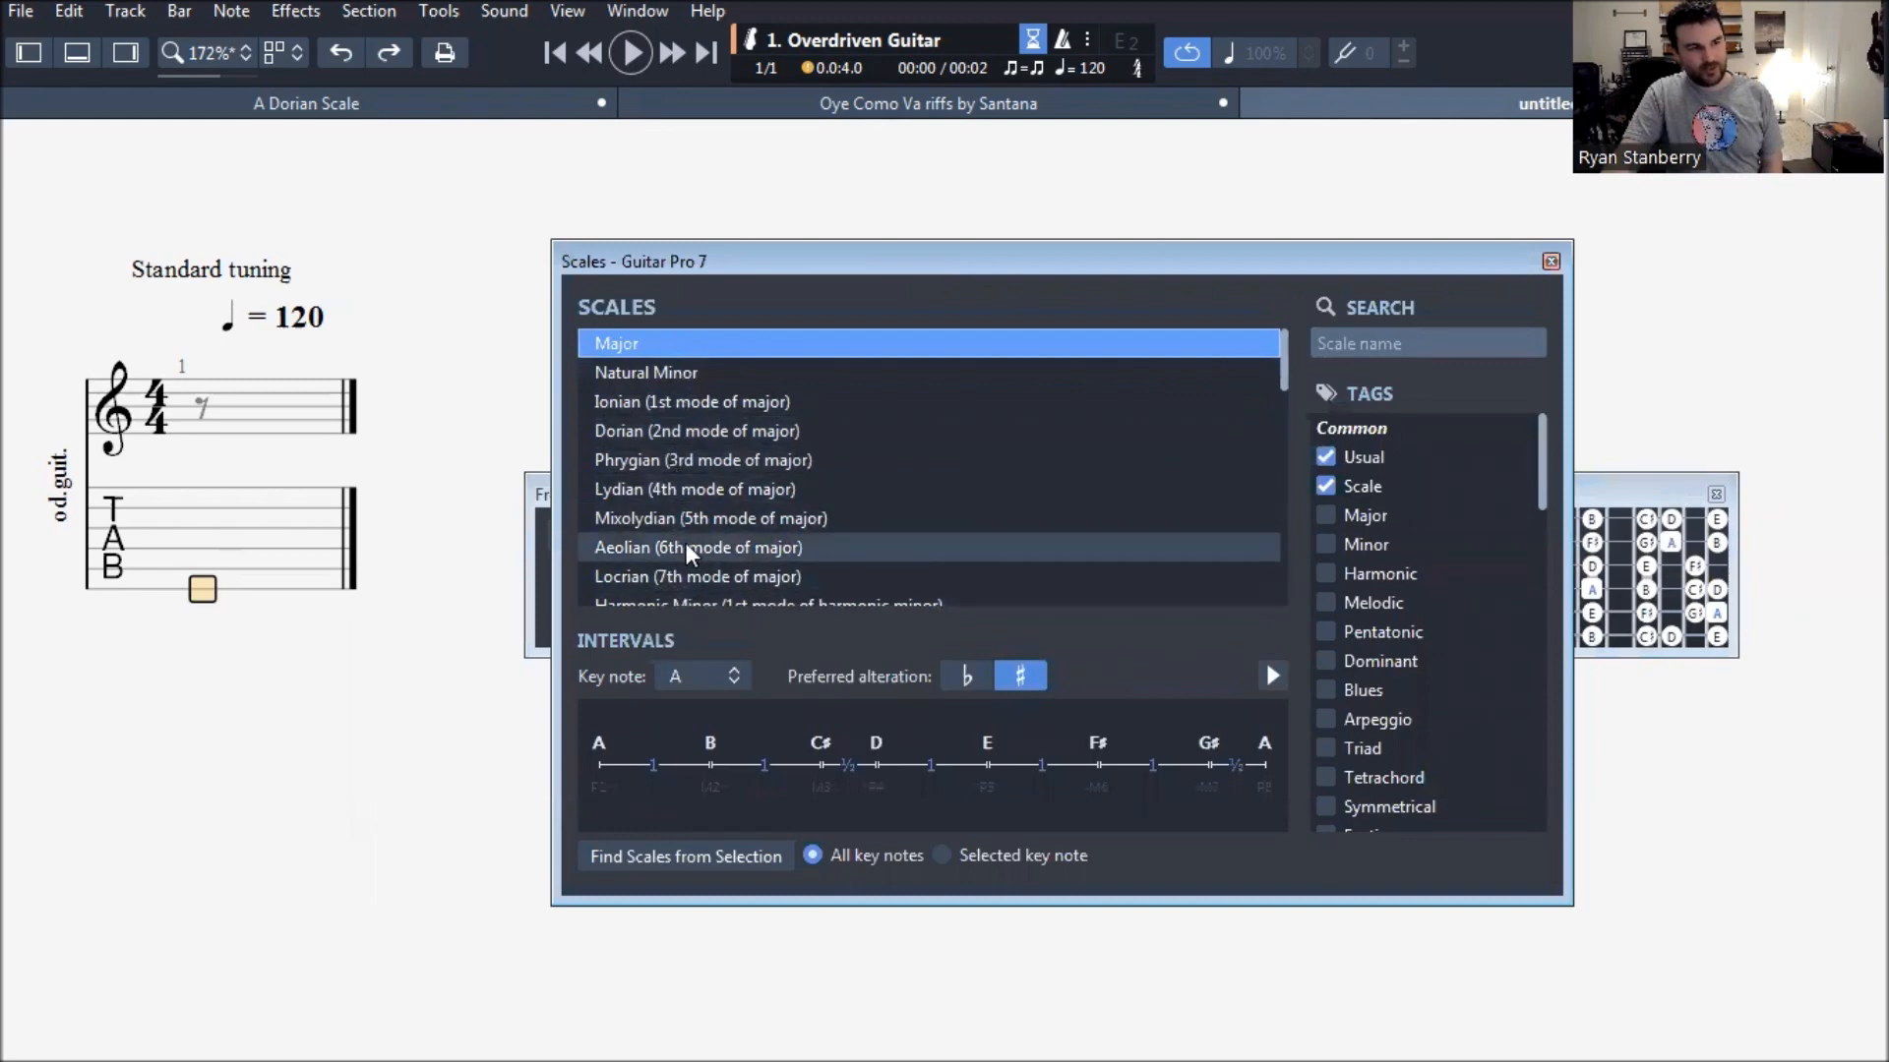
pyautogui.click(622, 438)
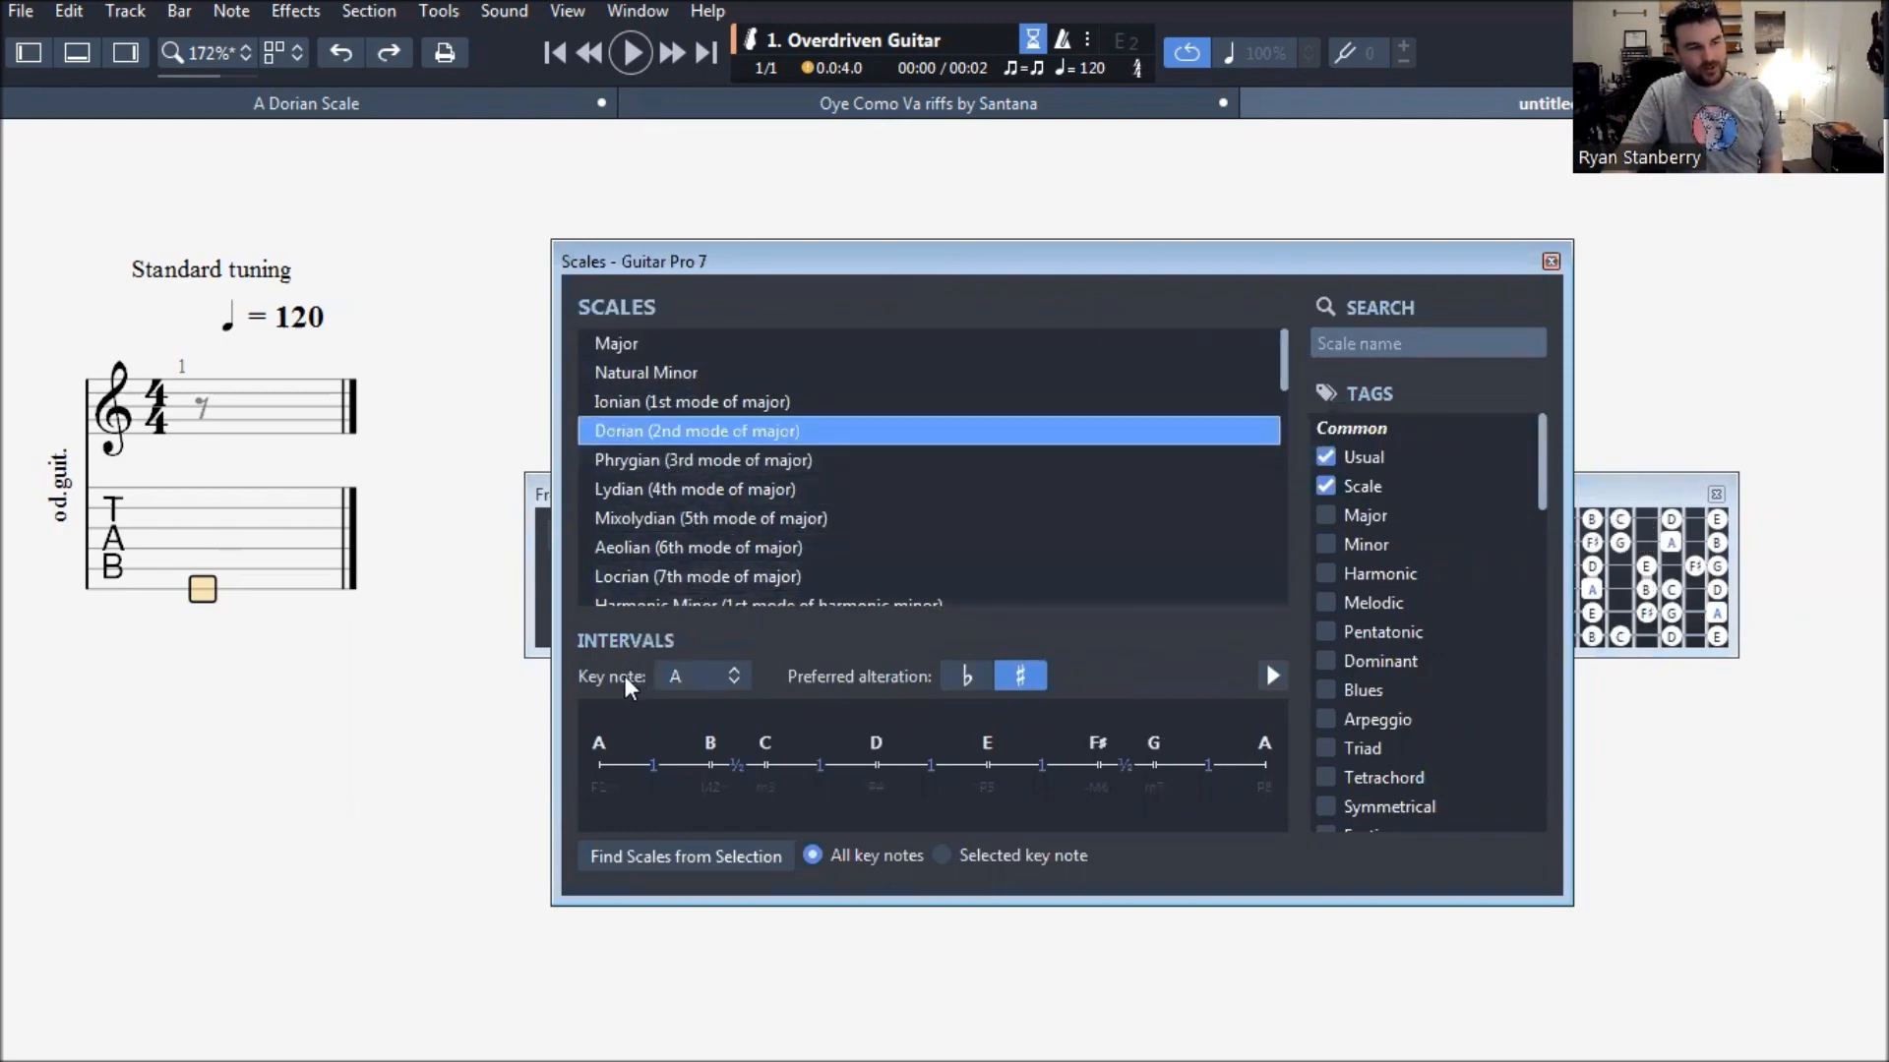
pyautogui.click(688, 676)
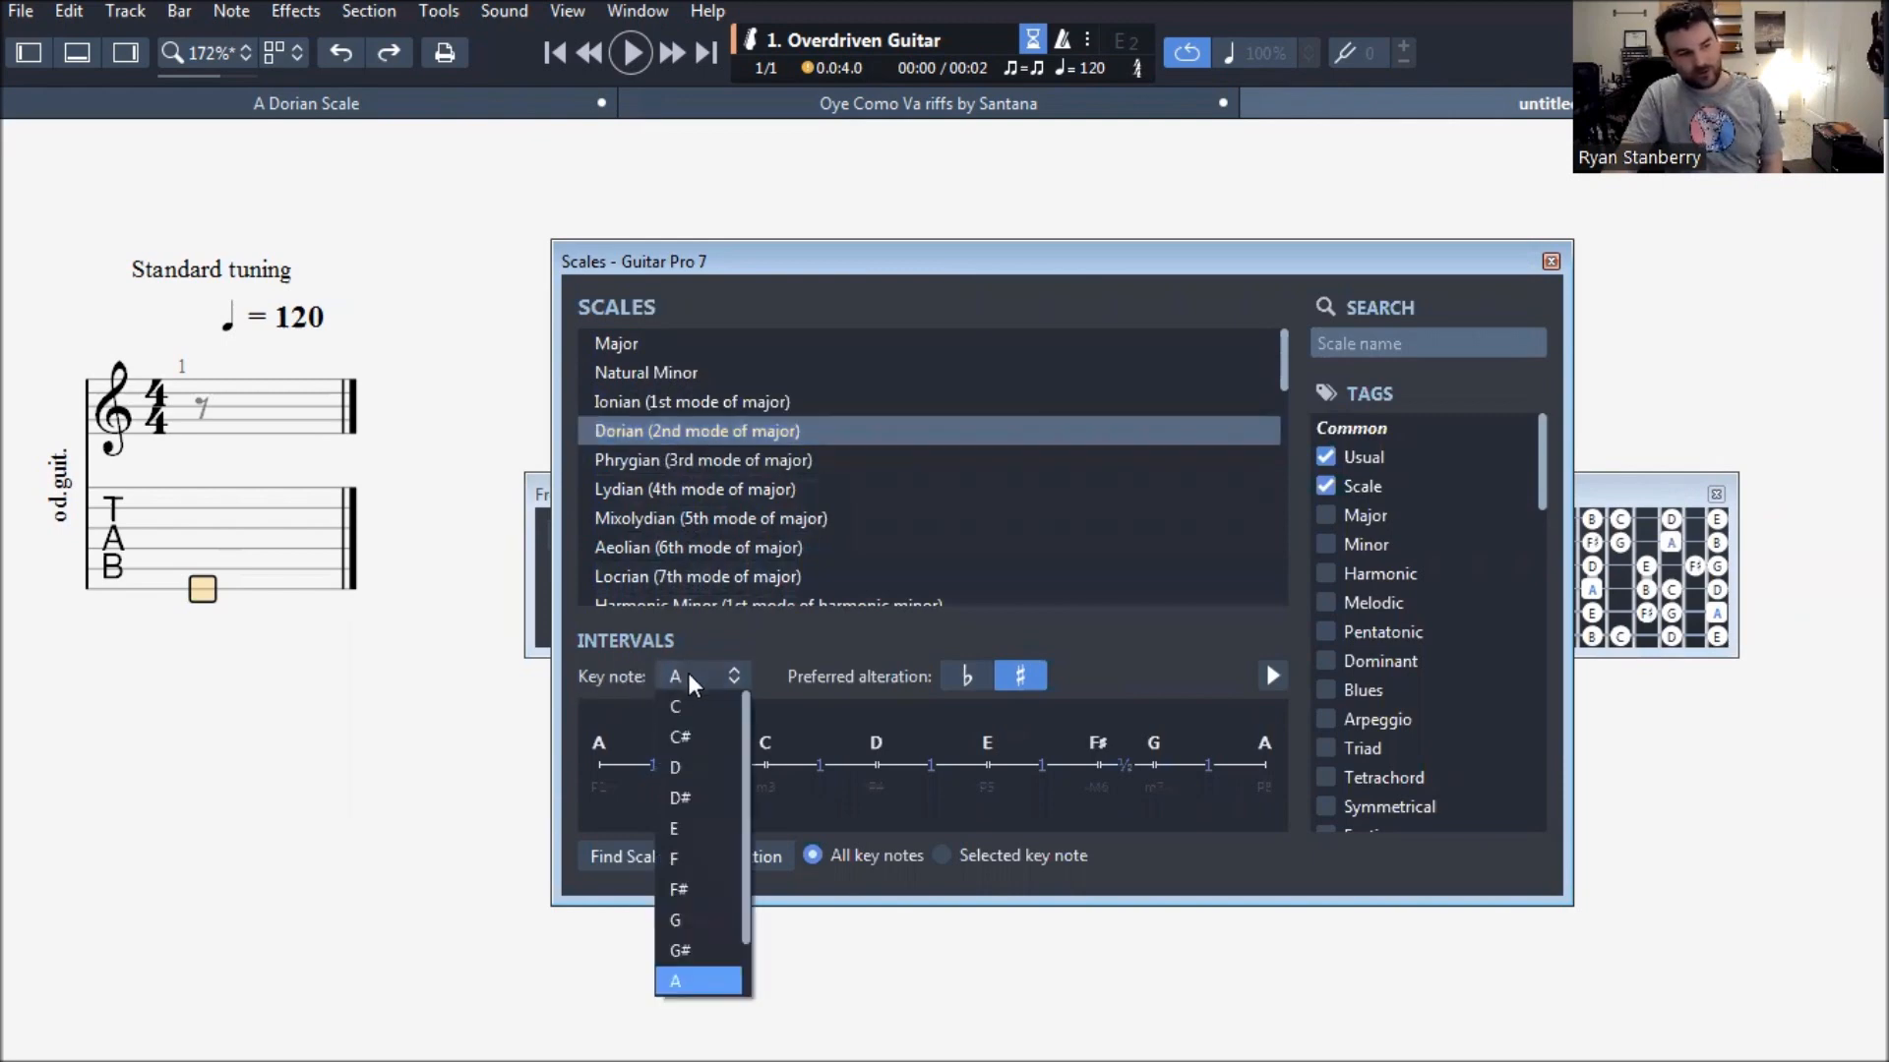
pyautogui.click(701, 716)
pyautogui.click(701, 678)
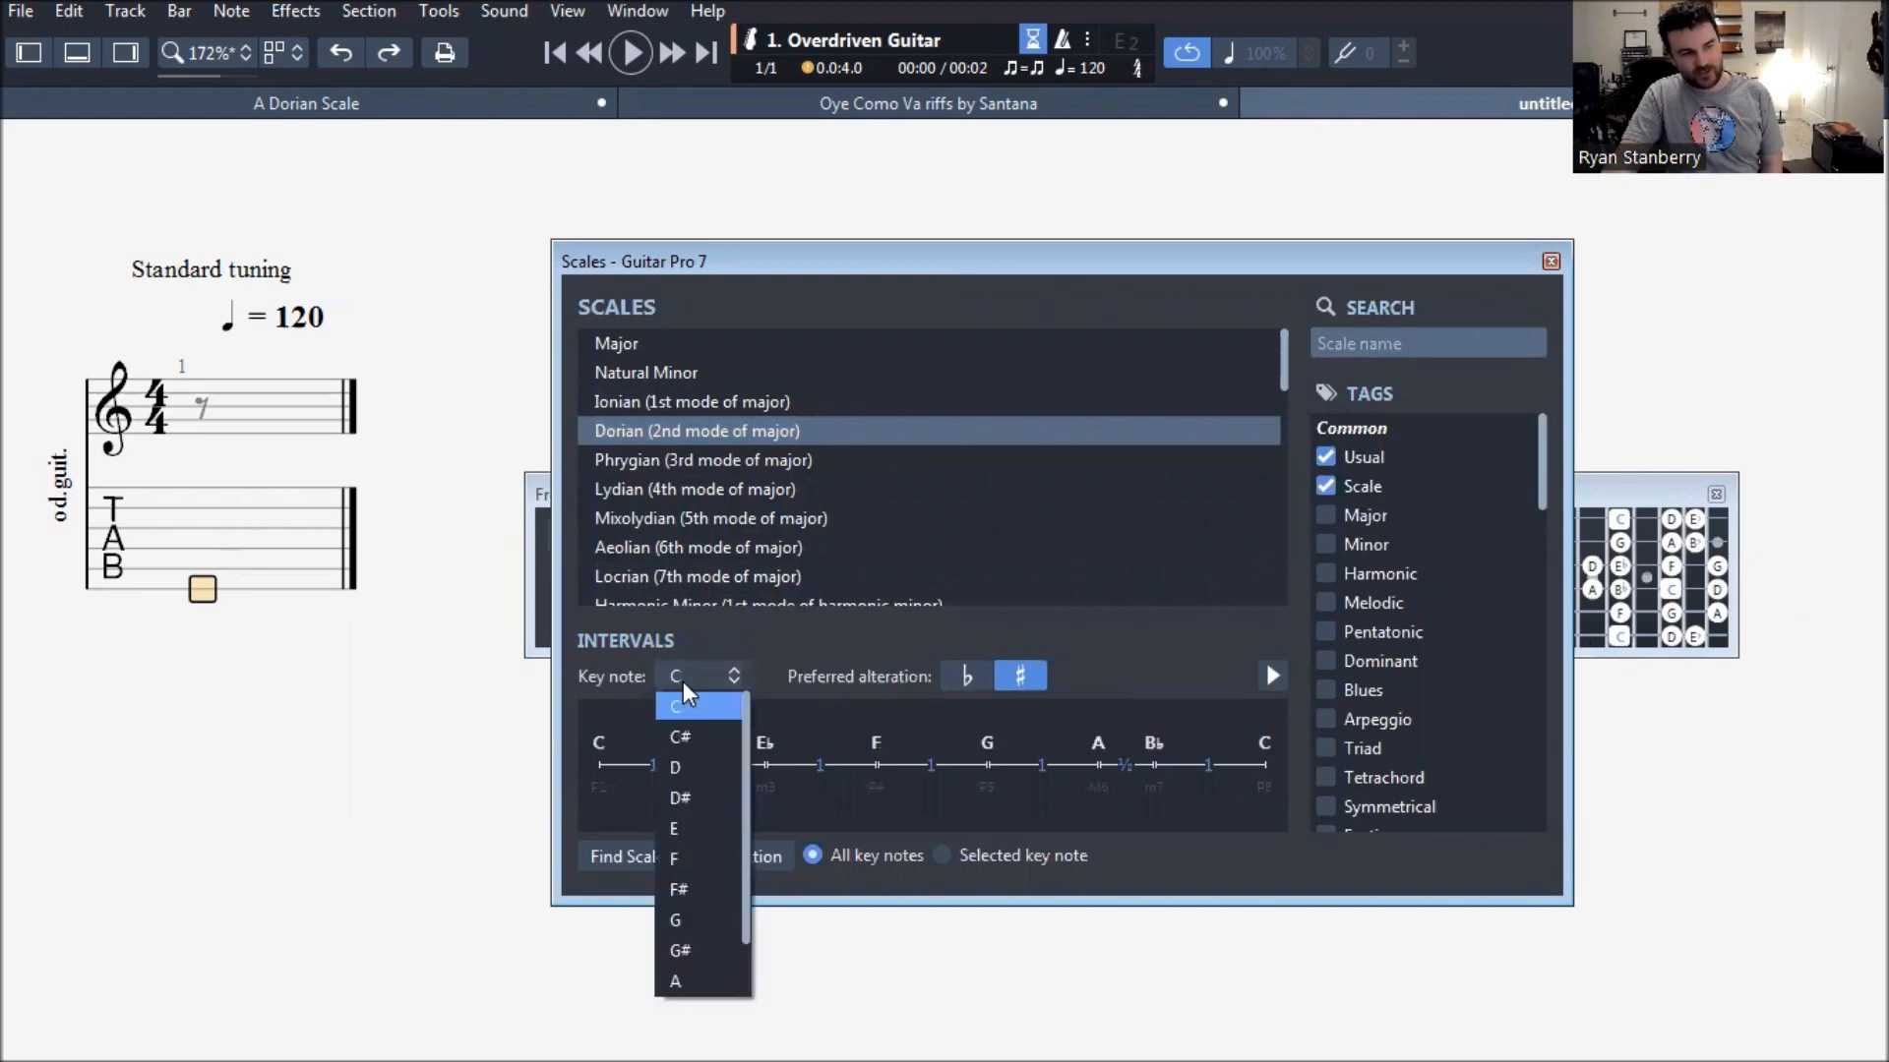
pyautogui.click(704, 979)
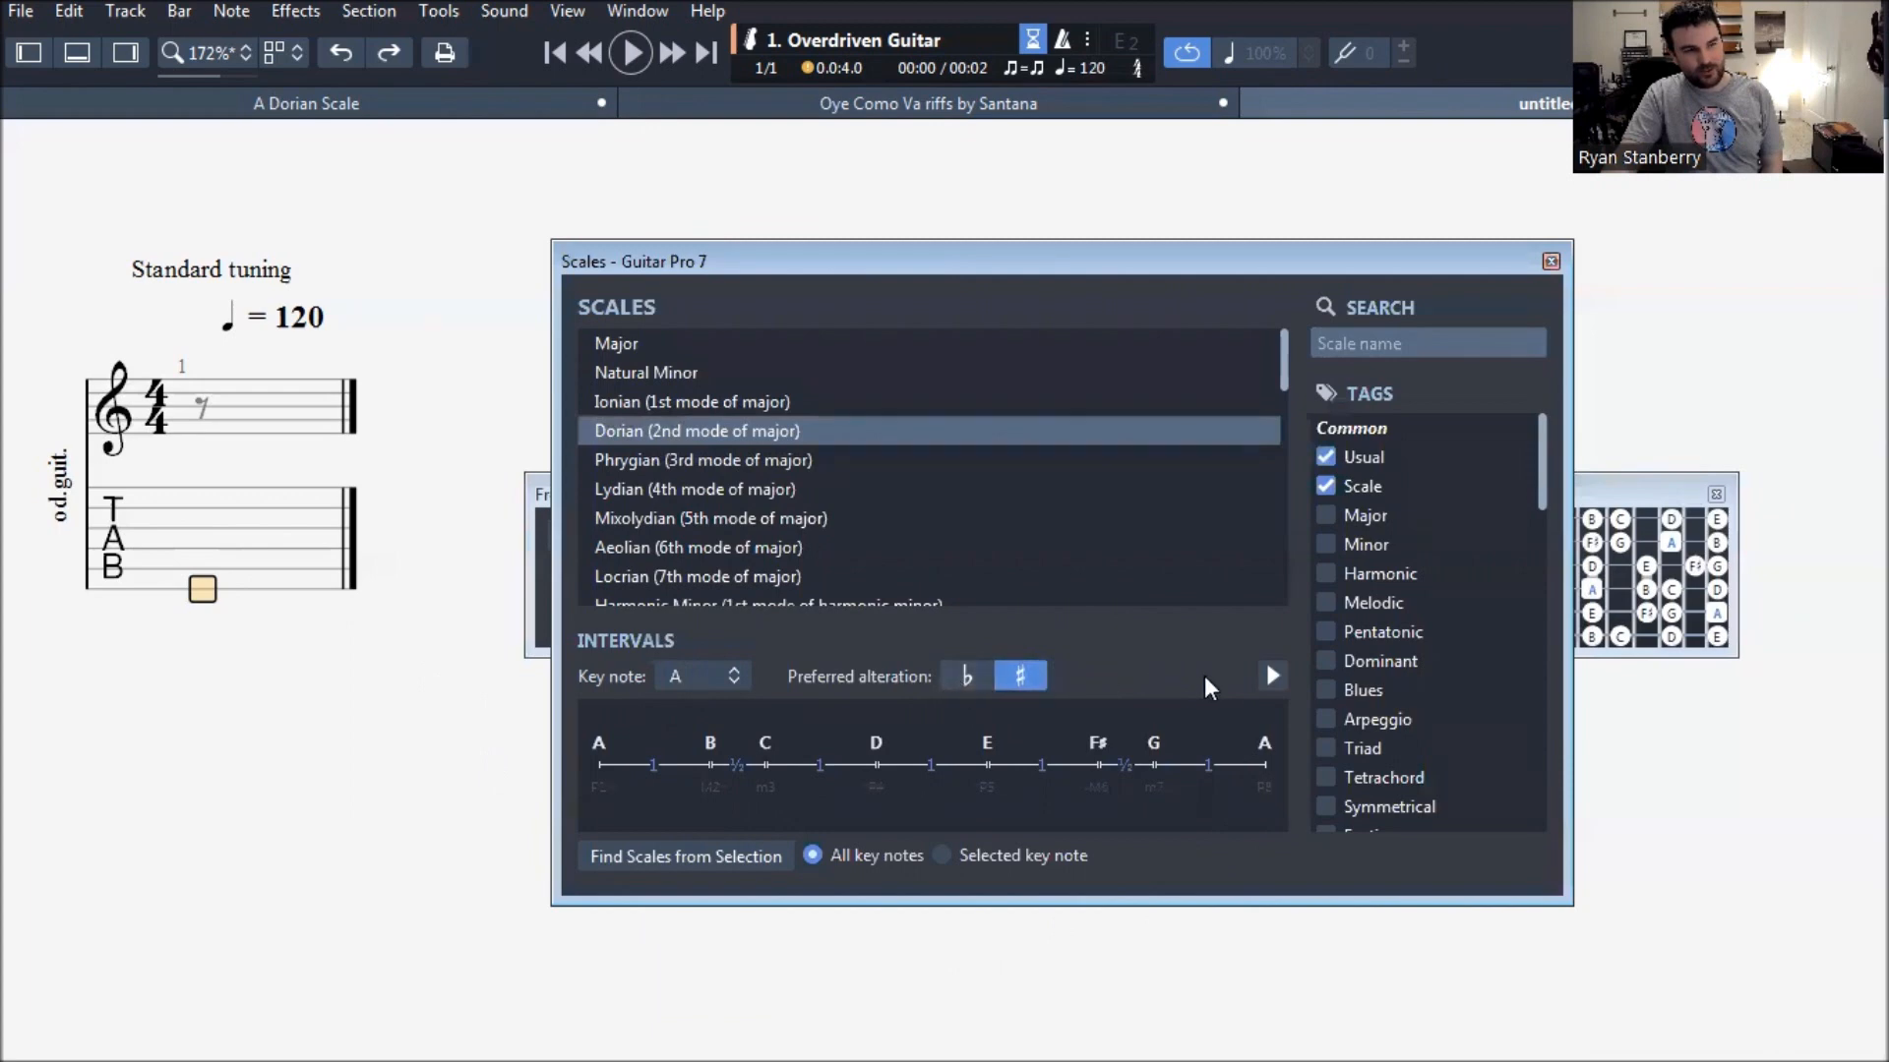
pyautogui.click(1551, 263)
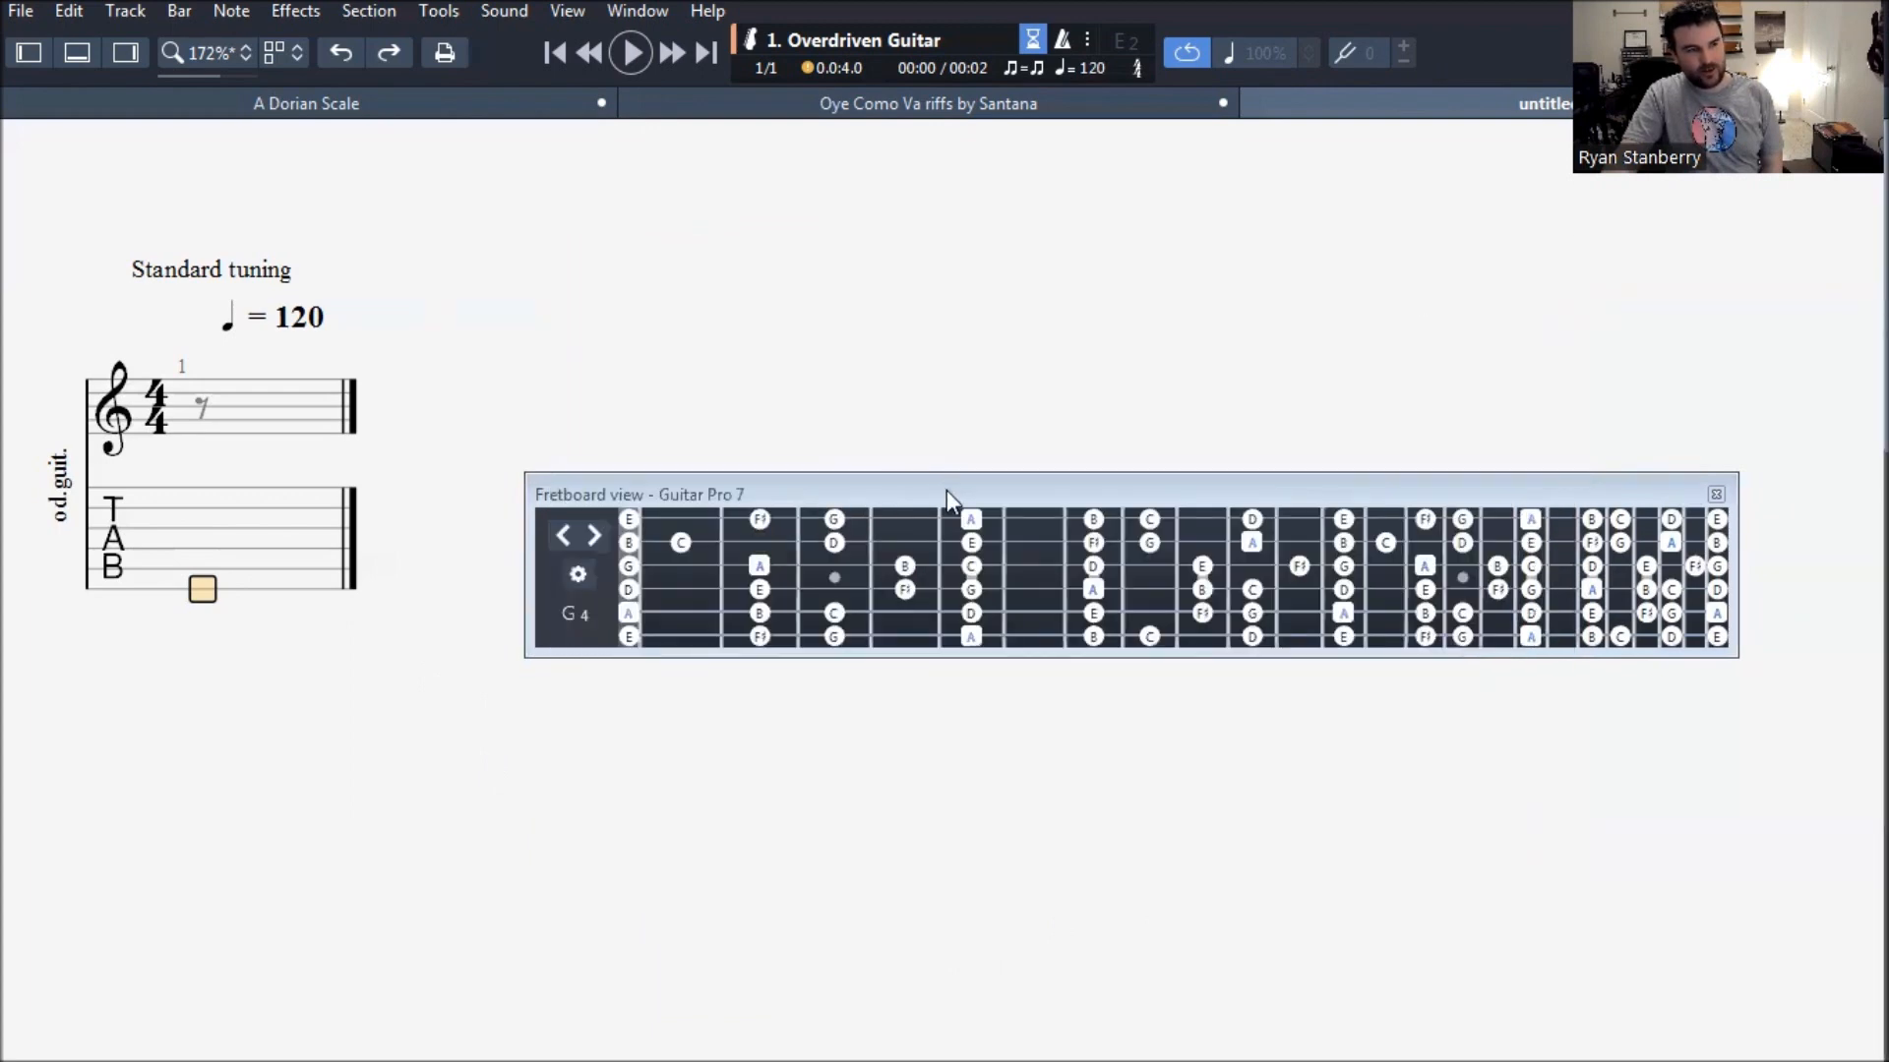
# - Enter frets 5, 7 and 8 on the sixth string as bar 1's first eighth notes from the fretboard view
pyautogui.moveTo(942, 493); pyautogui.dragTo(862, 439)
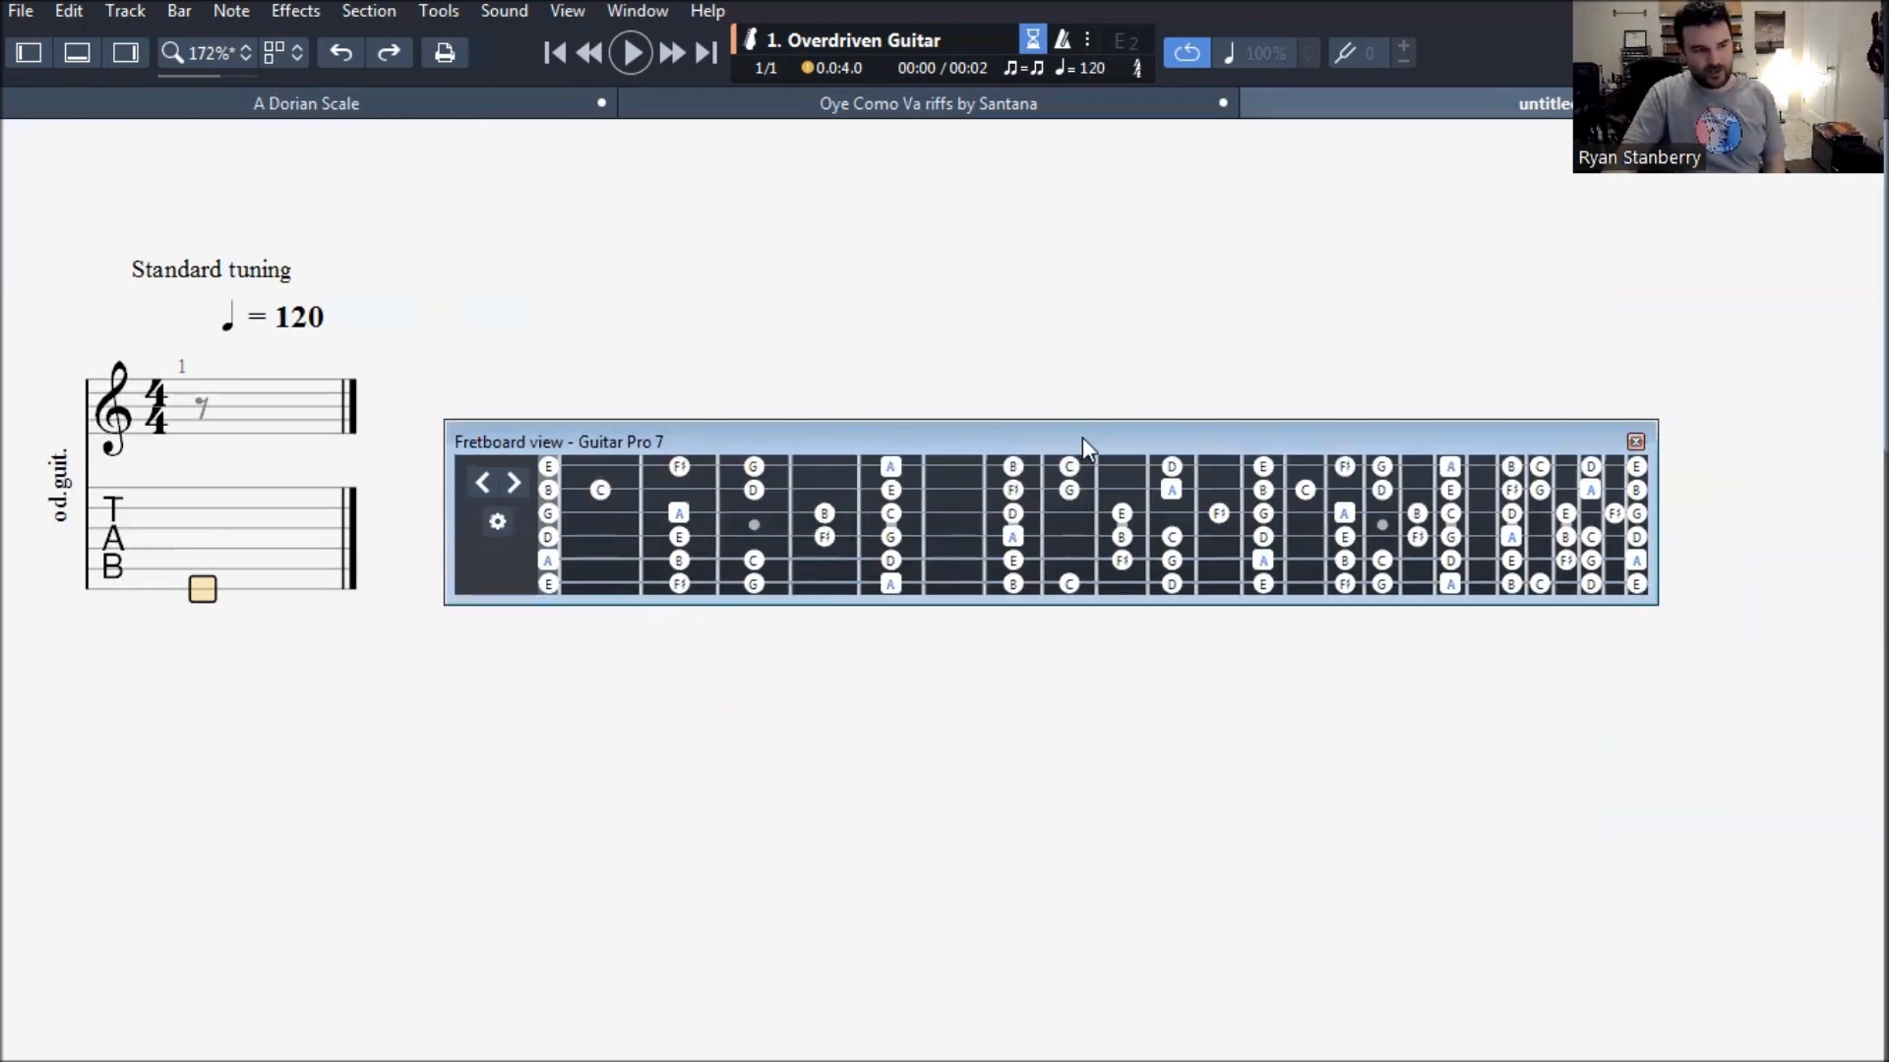
pyautogui.moveTo(1082, 437); pyautogui.dragTo(998, 604)
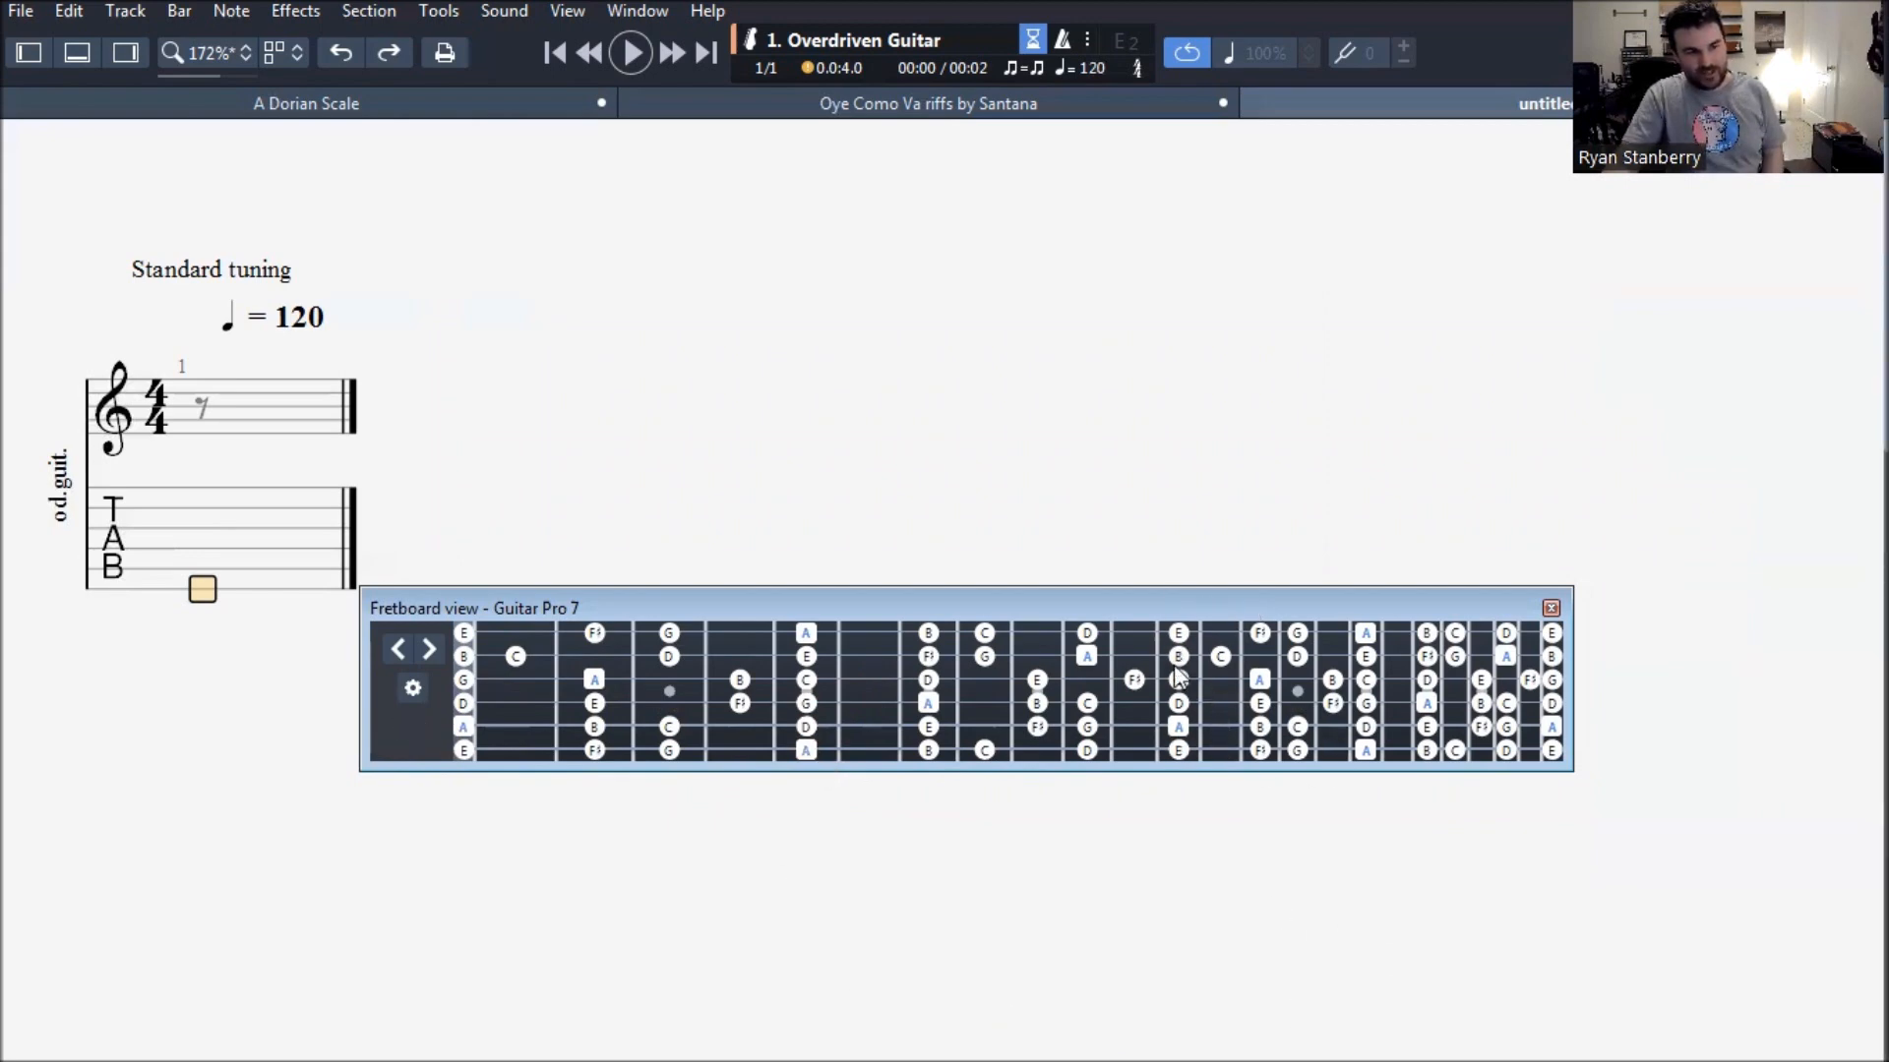
pyautogui.click(809, 756)
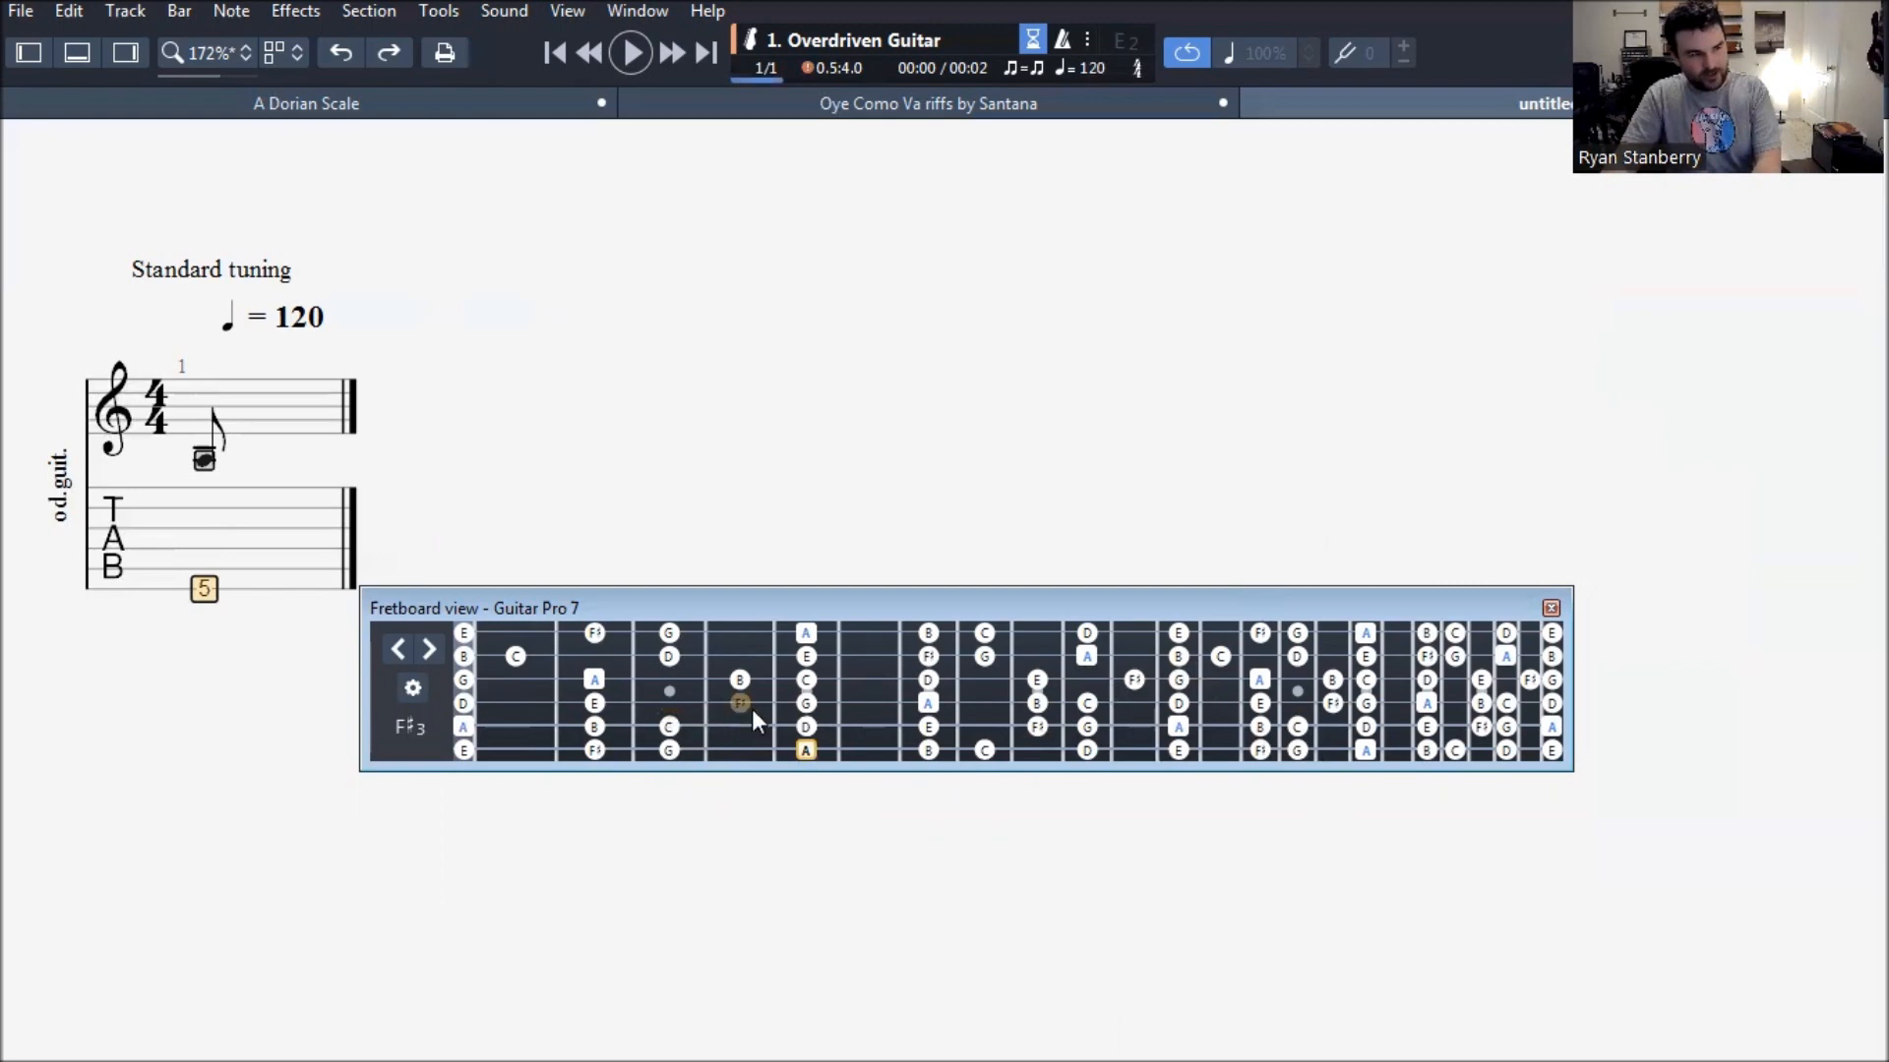
pyautogui.press('Right')
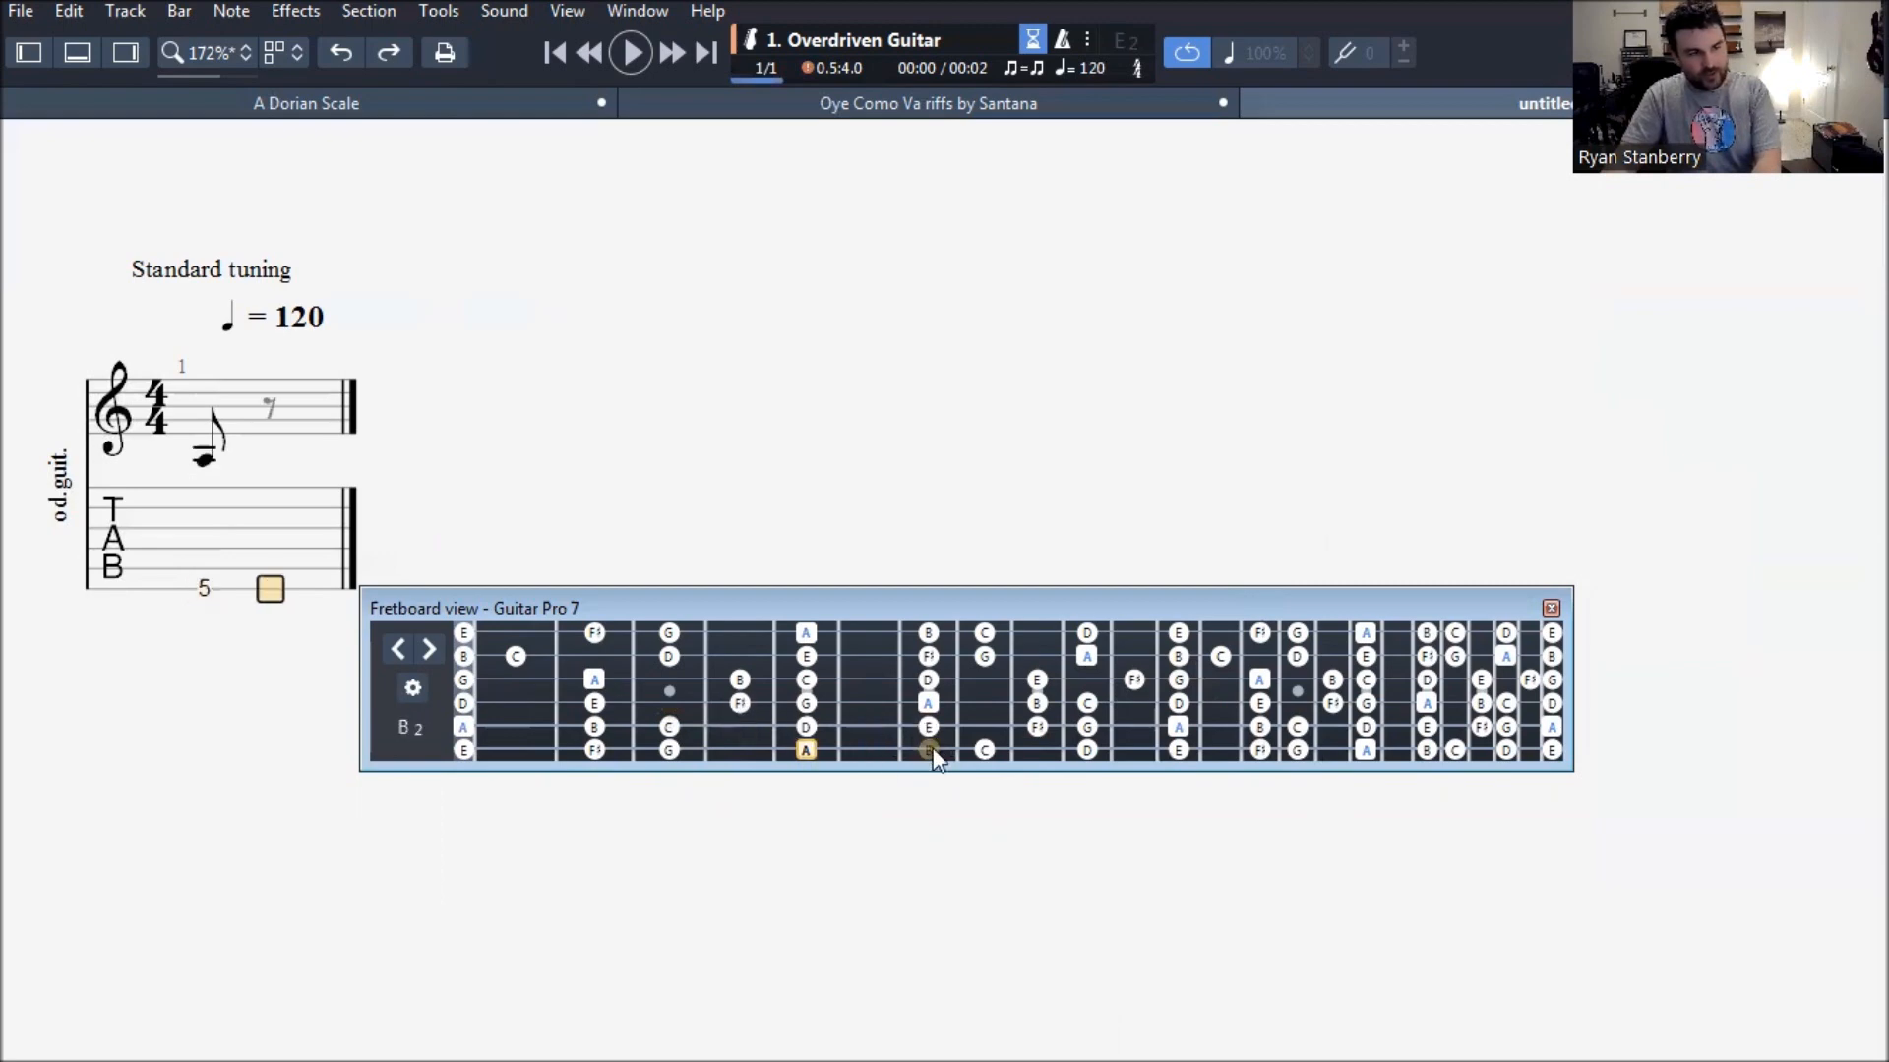
pyautogui.click(929, 753)
pyautogui.press('Right')
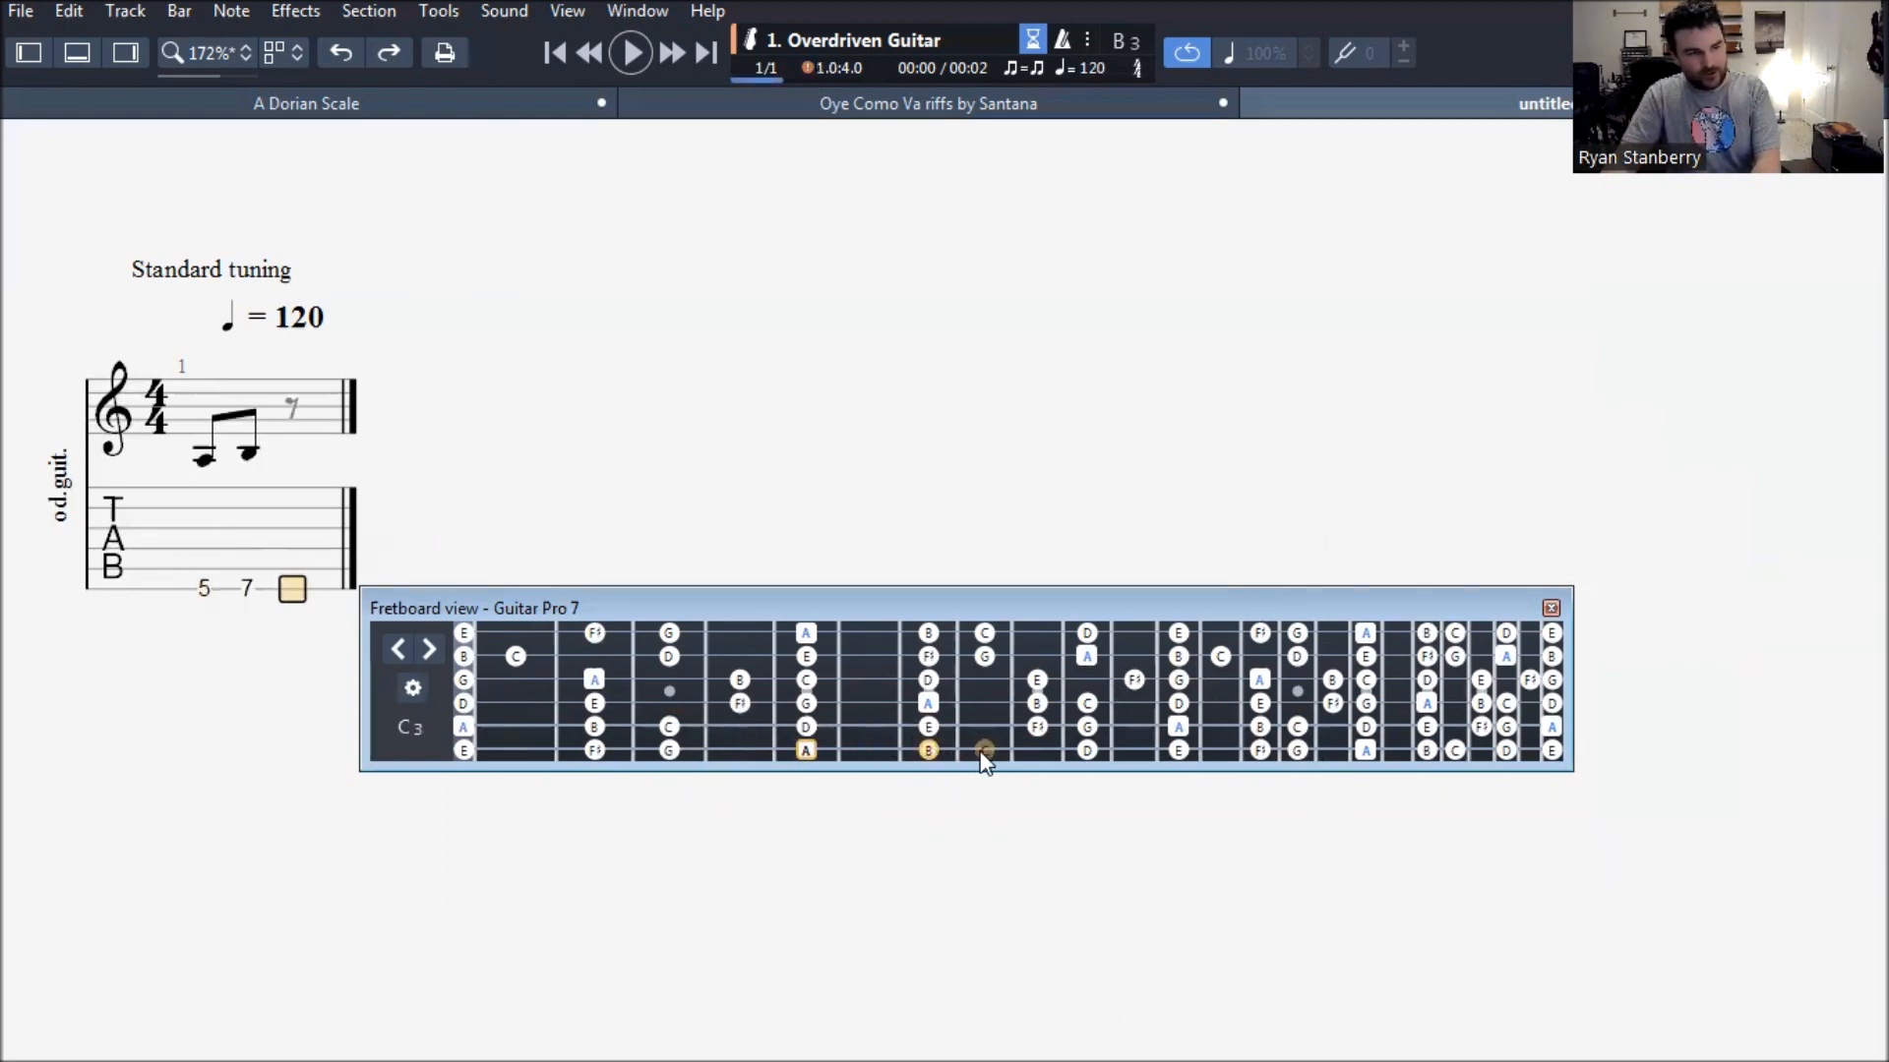
pyautogui.click(985, 753)
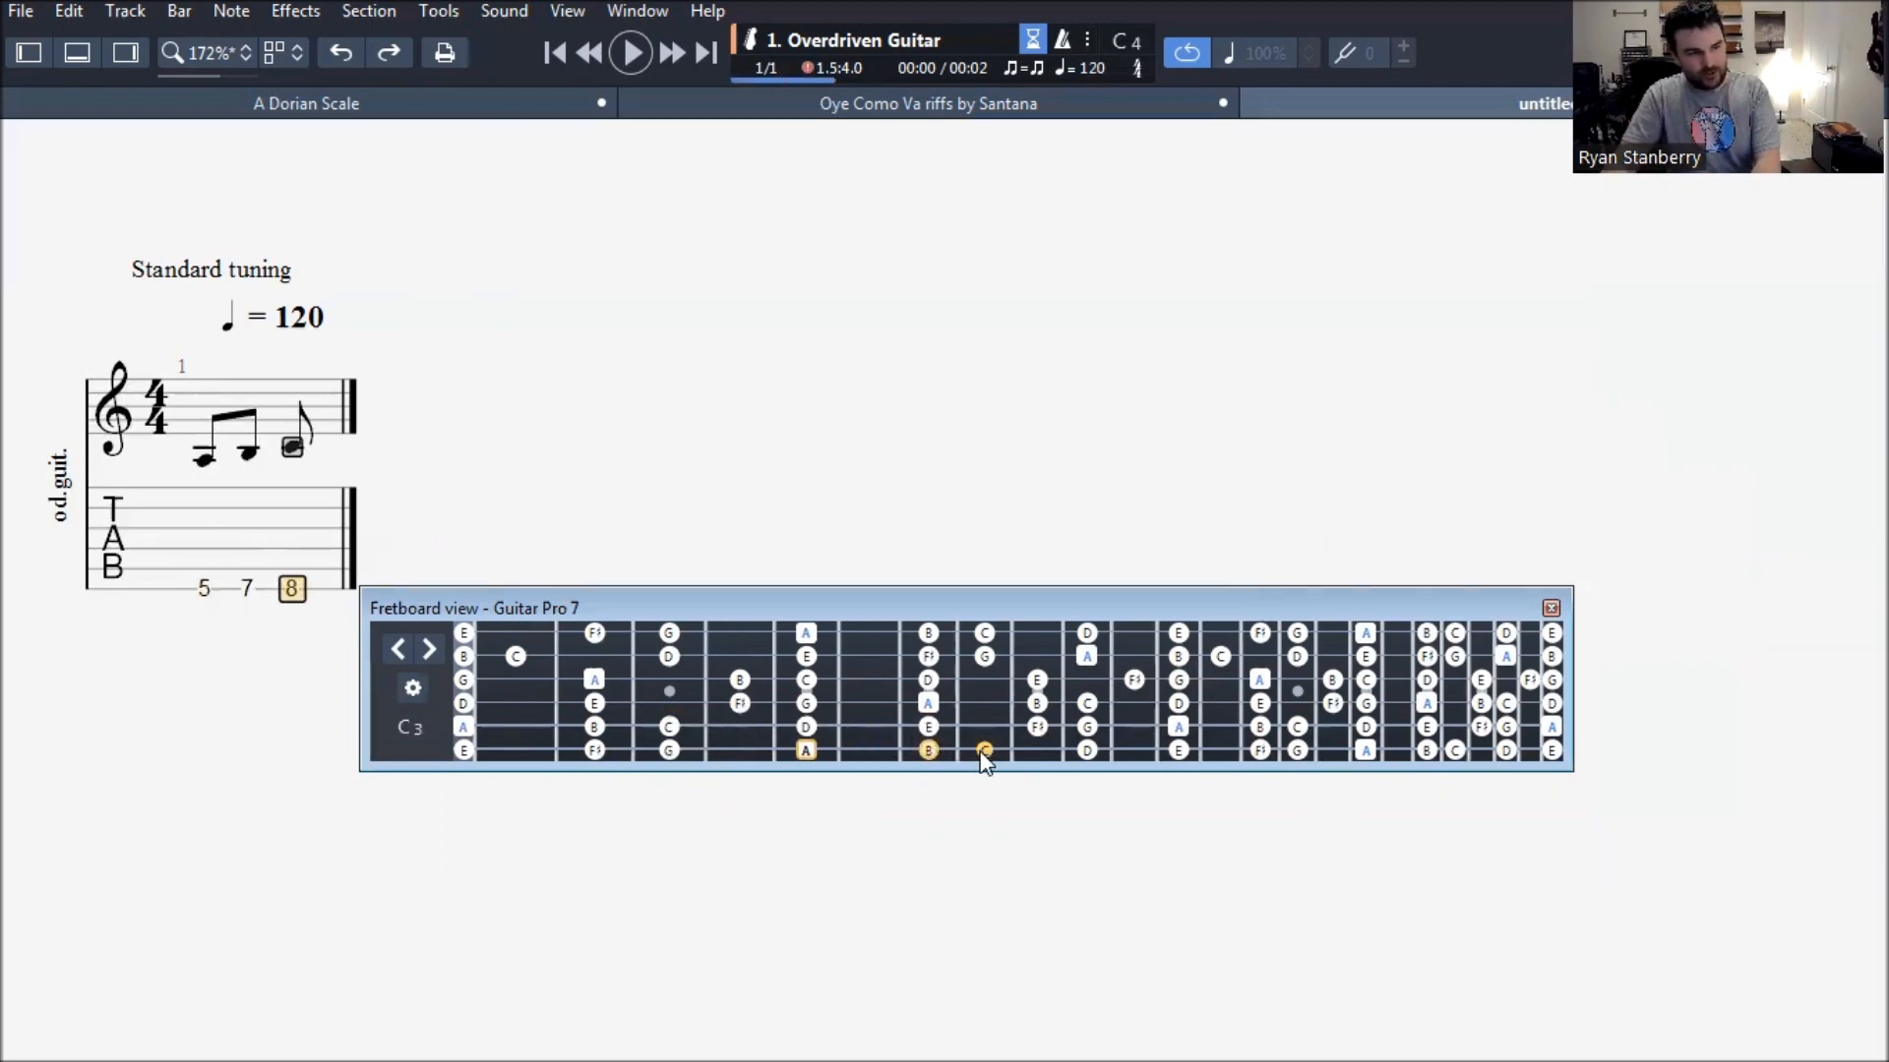
# - Complete bar 1 from the fretboard with frets 5 and 7 on the fifth string and 4, 5 and 7 on the fourth
pyautogui.press('Right')
pyautogui.click(812, 726)
pyautogui.press('Right')
pyautogui.click(929, 728)
pyautogui.press('Right')
pyautogui.click(741, 705)
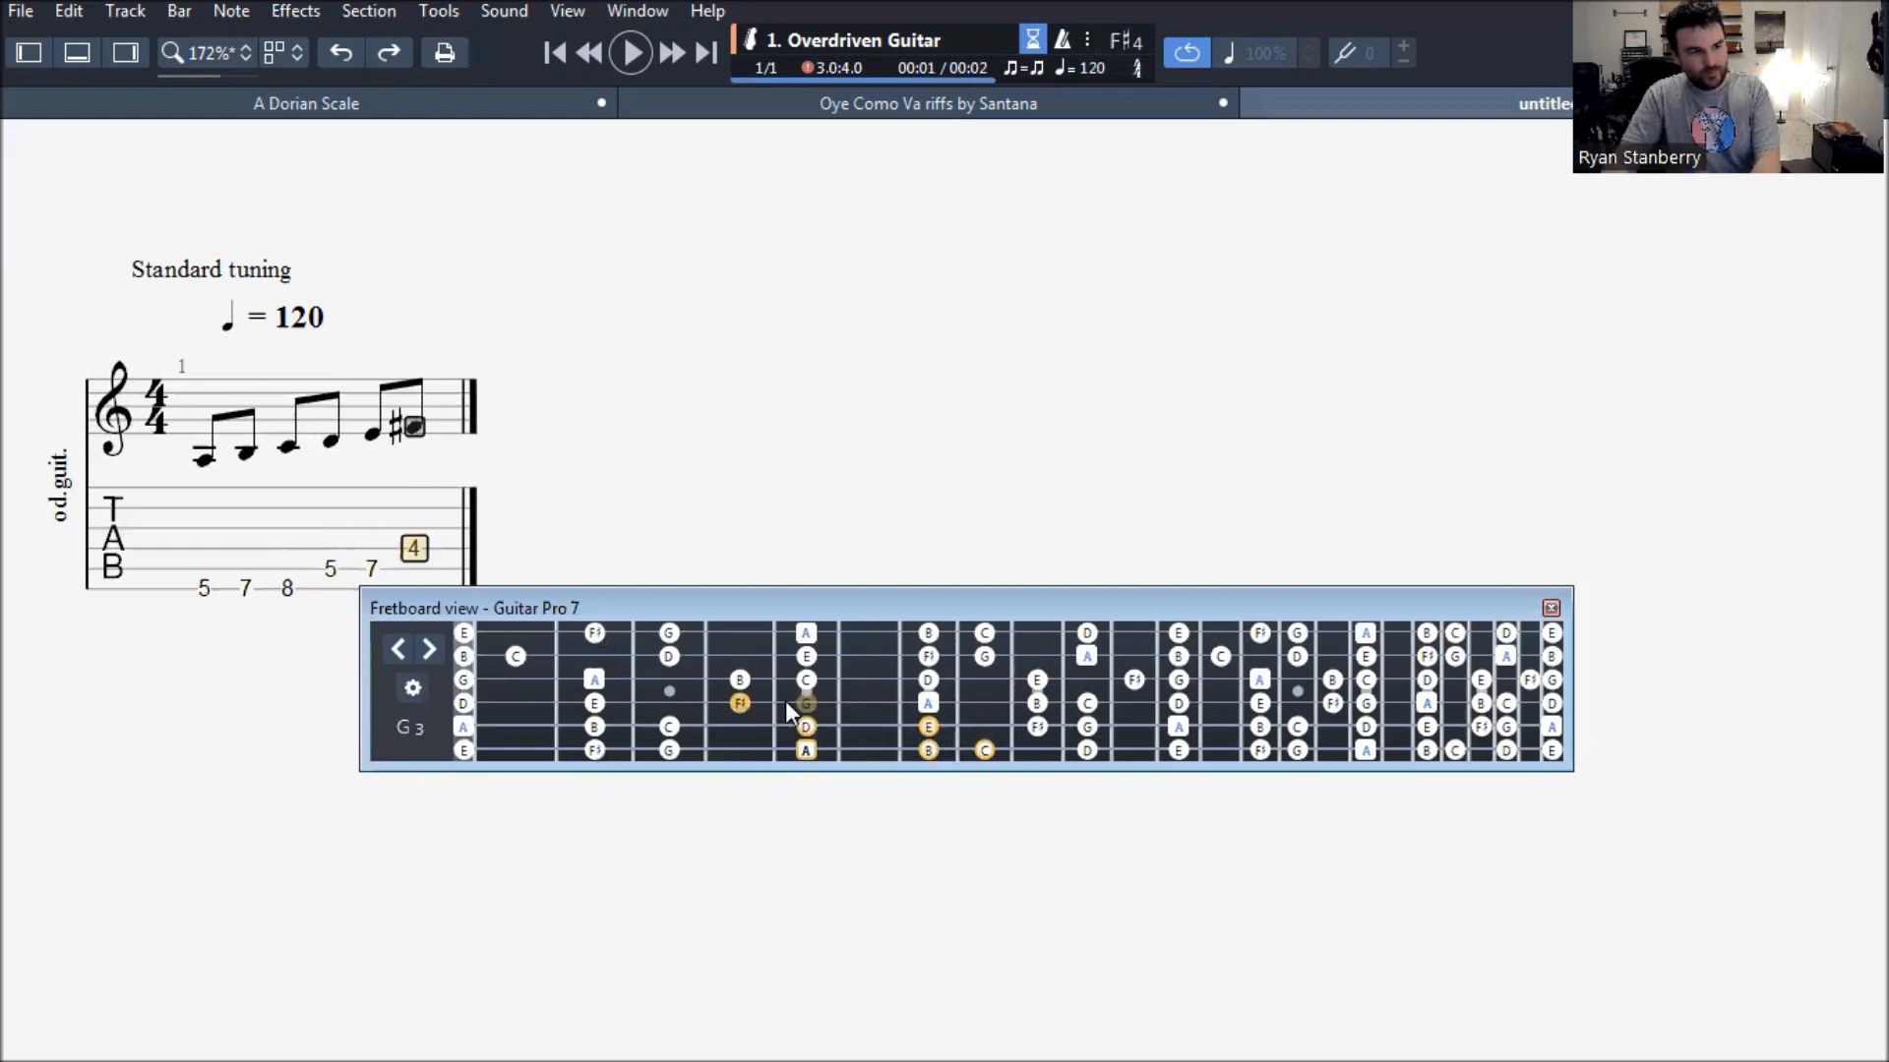
pyautogui.press('Right')
pyautogui.press('Right')
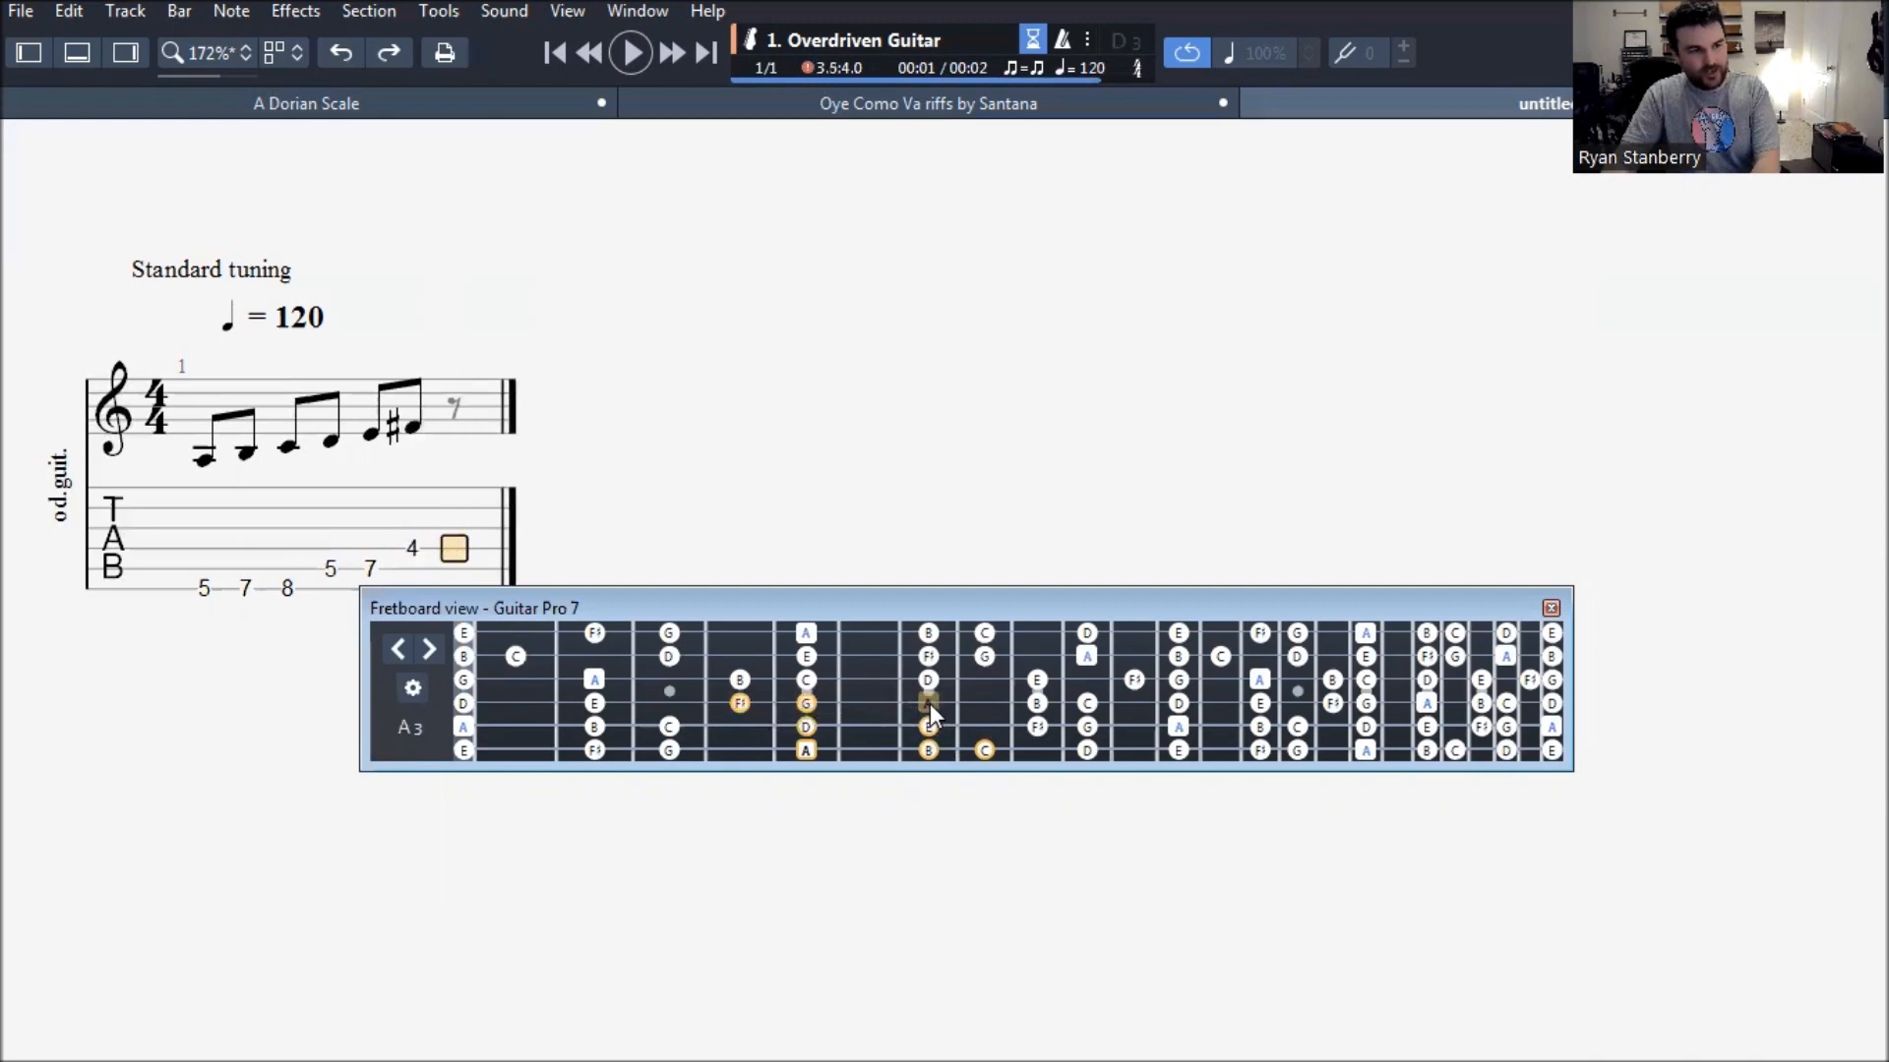
pyautogui.click(928, 704)
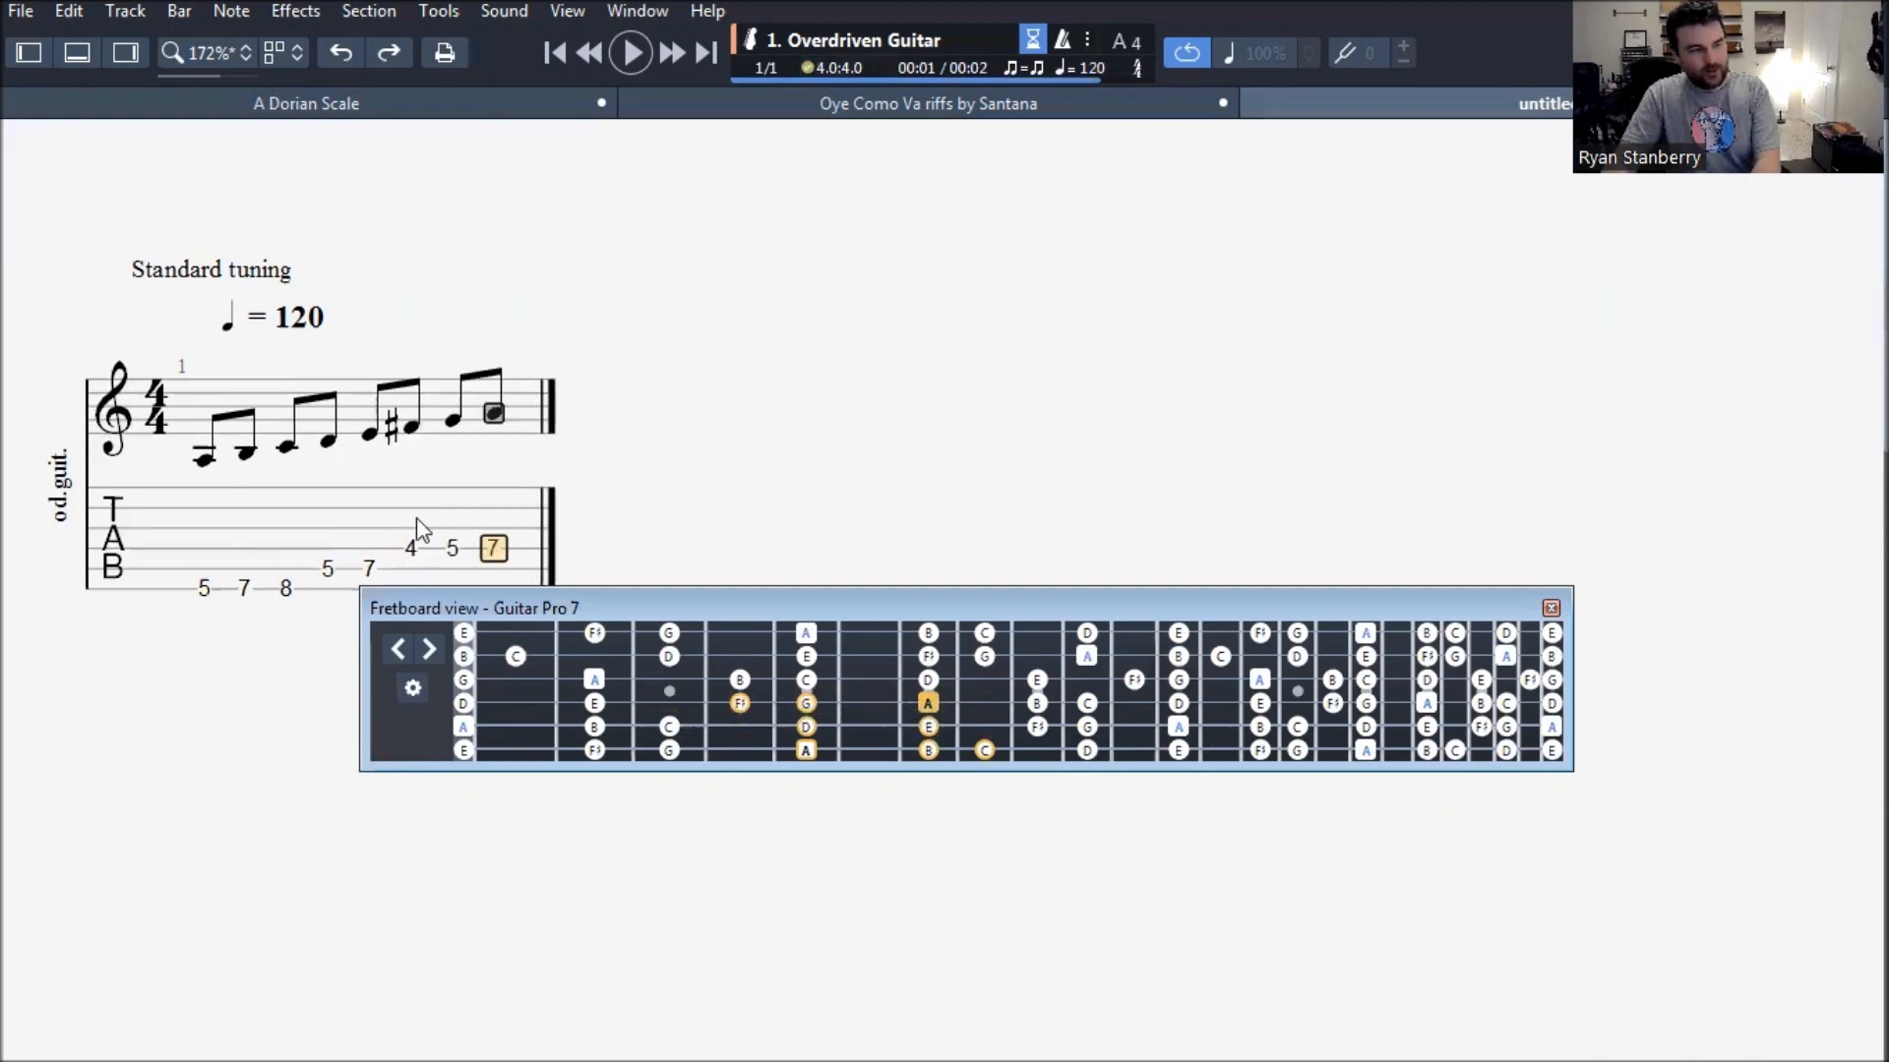
# - Check the remaining notes in the A Dorian Scale score, keeping the fretboard clear of the tablature, and return to the untitled score
pyautogui.click(346, 103)
pyautogui.moveTo(1324, 598); pyautogui.dragTo(1317, 858)
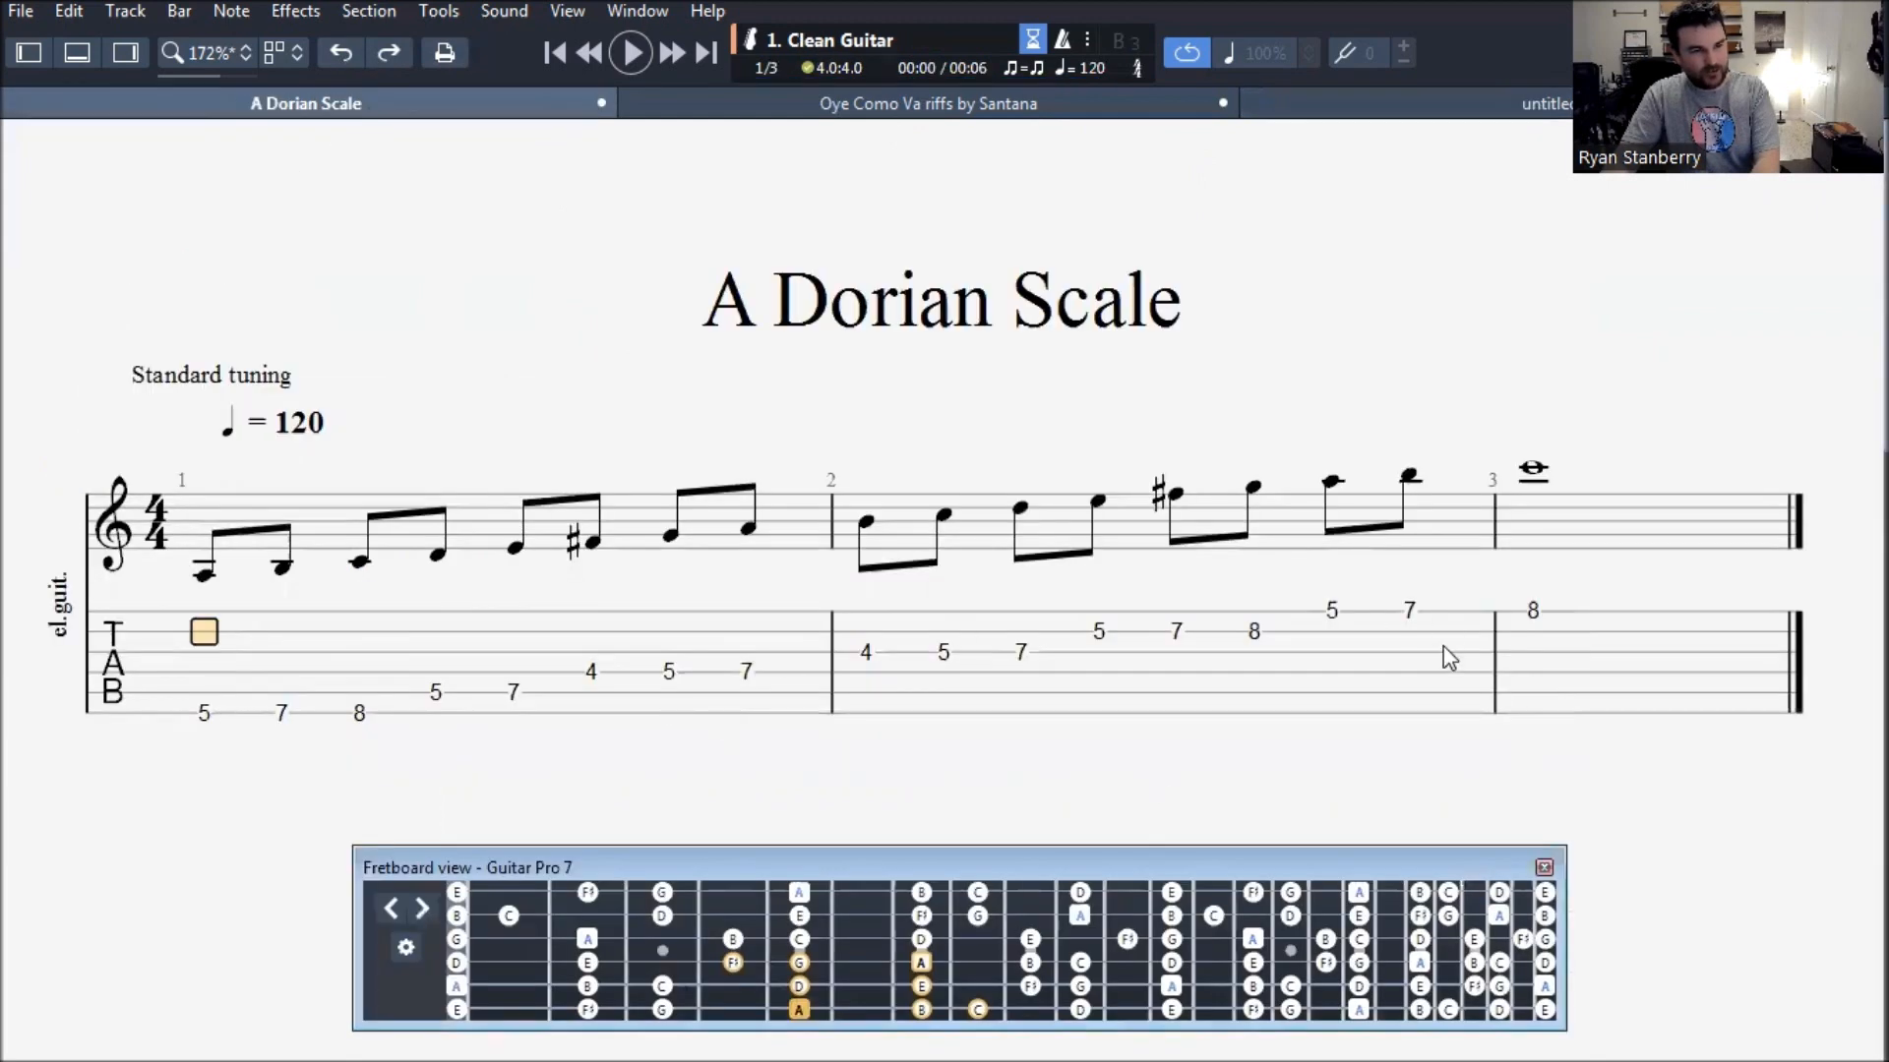
pyautogui.click(1557, 539)
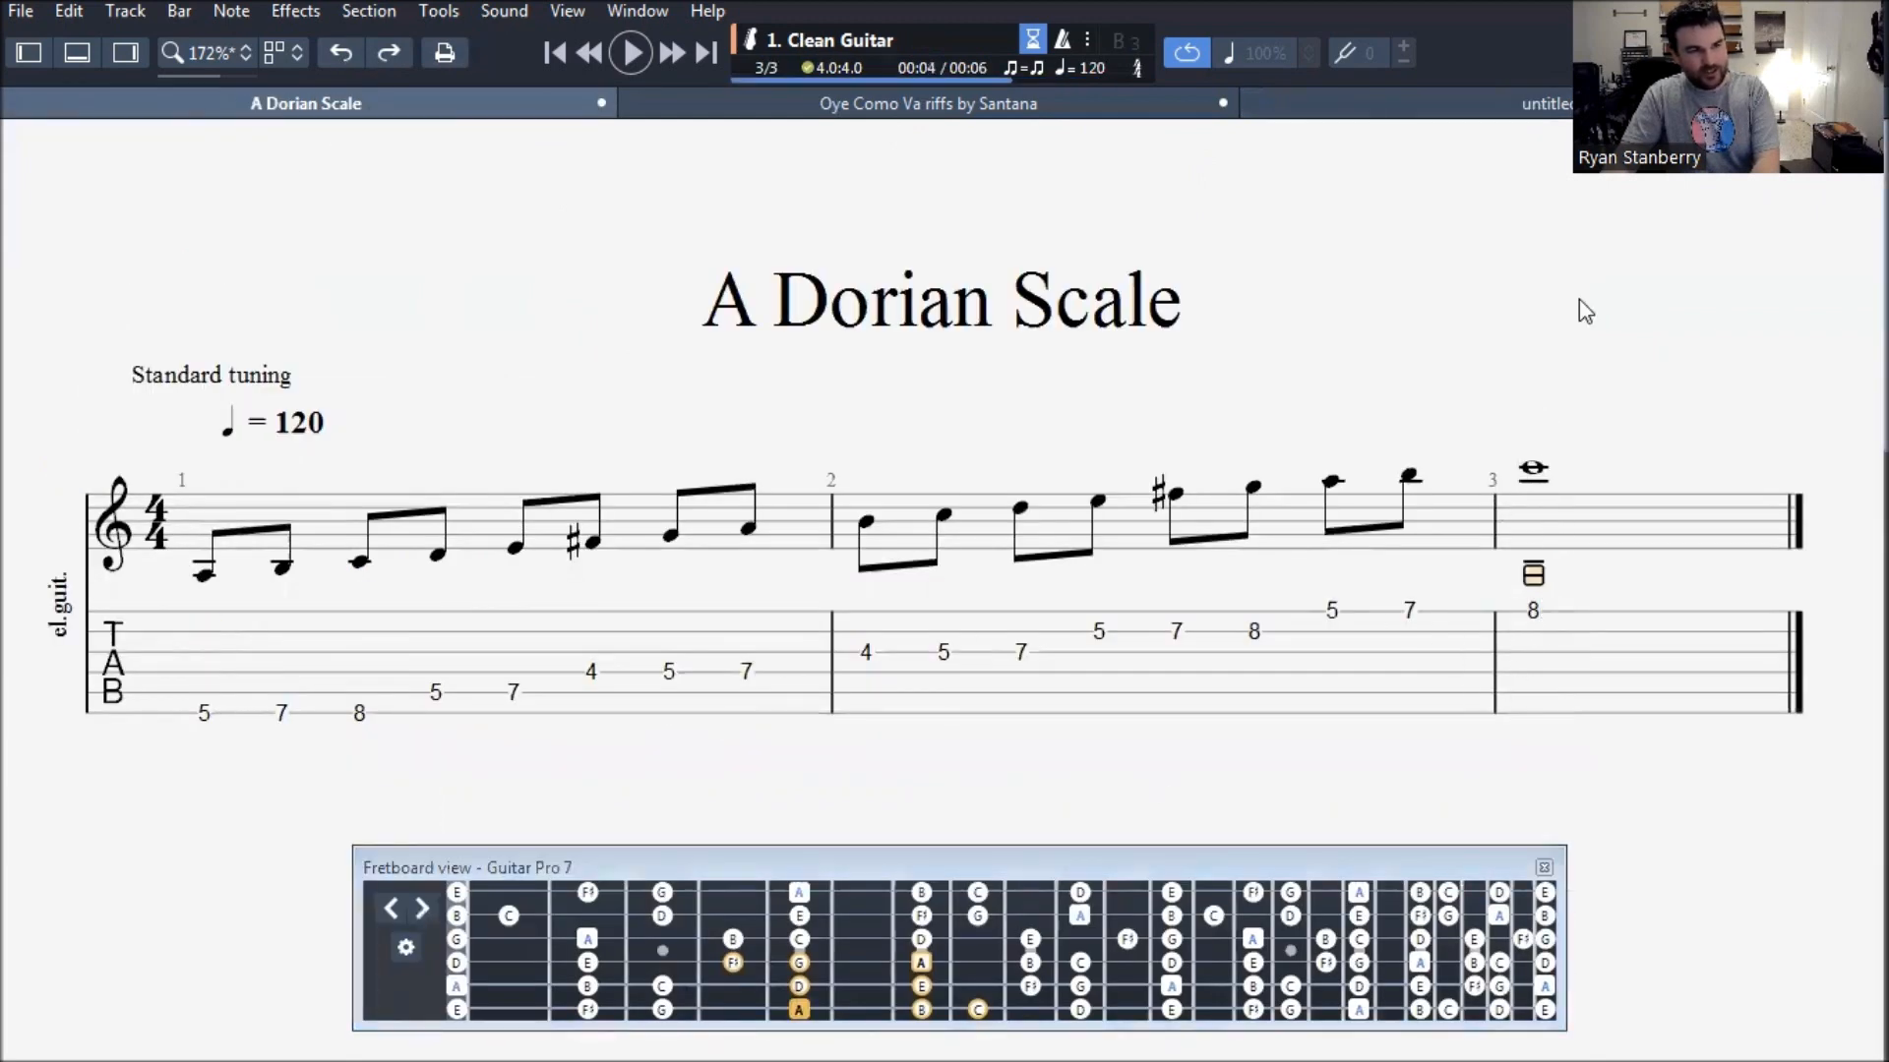
pyautogui.click(1560, 109)
# - Enter frets 4, 5 and 7 on the third string and 5, 7 and 8 on the second string in bar 2
pyautogui.moveTo(926, 876); pyautogui.dragTo(880, 809)
pyautogui.click(505, 547)
pyautogui.press('Right')
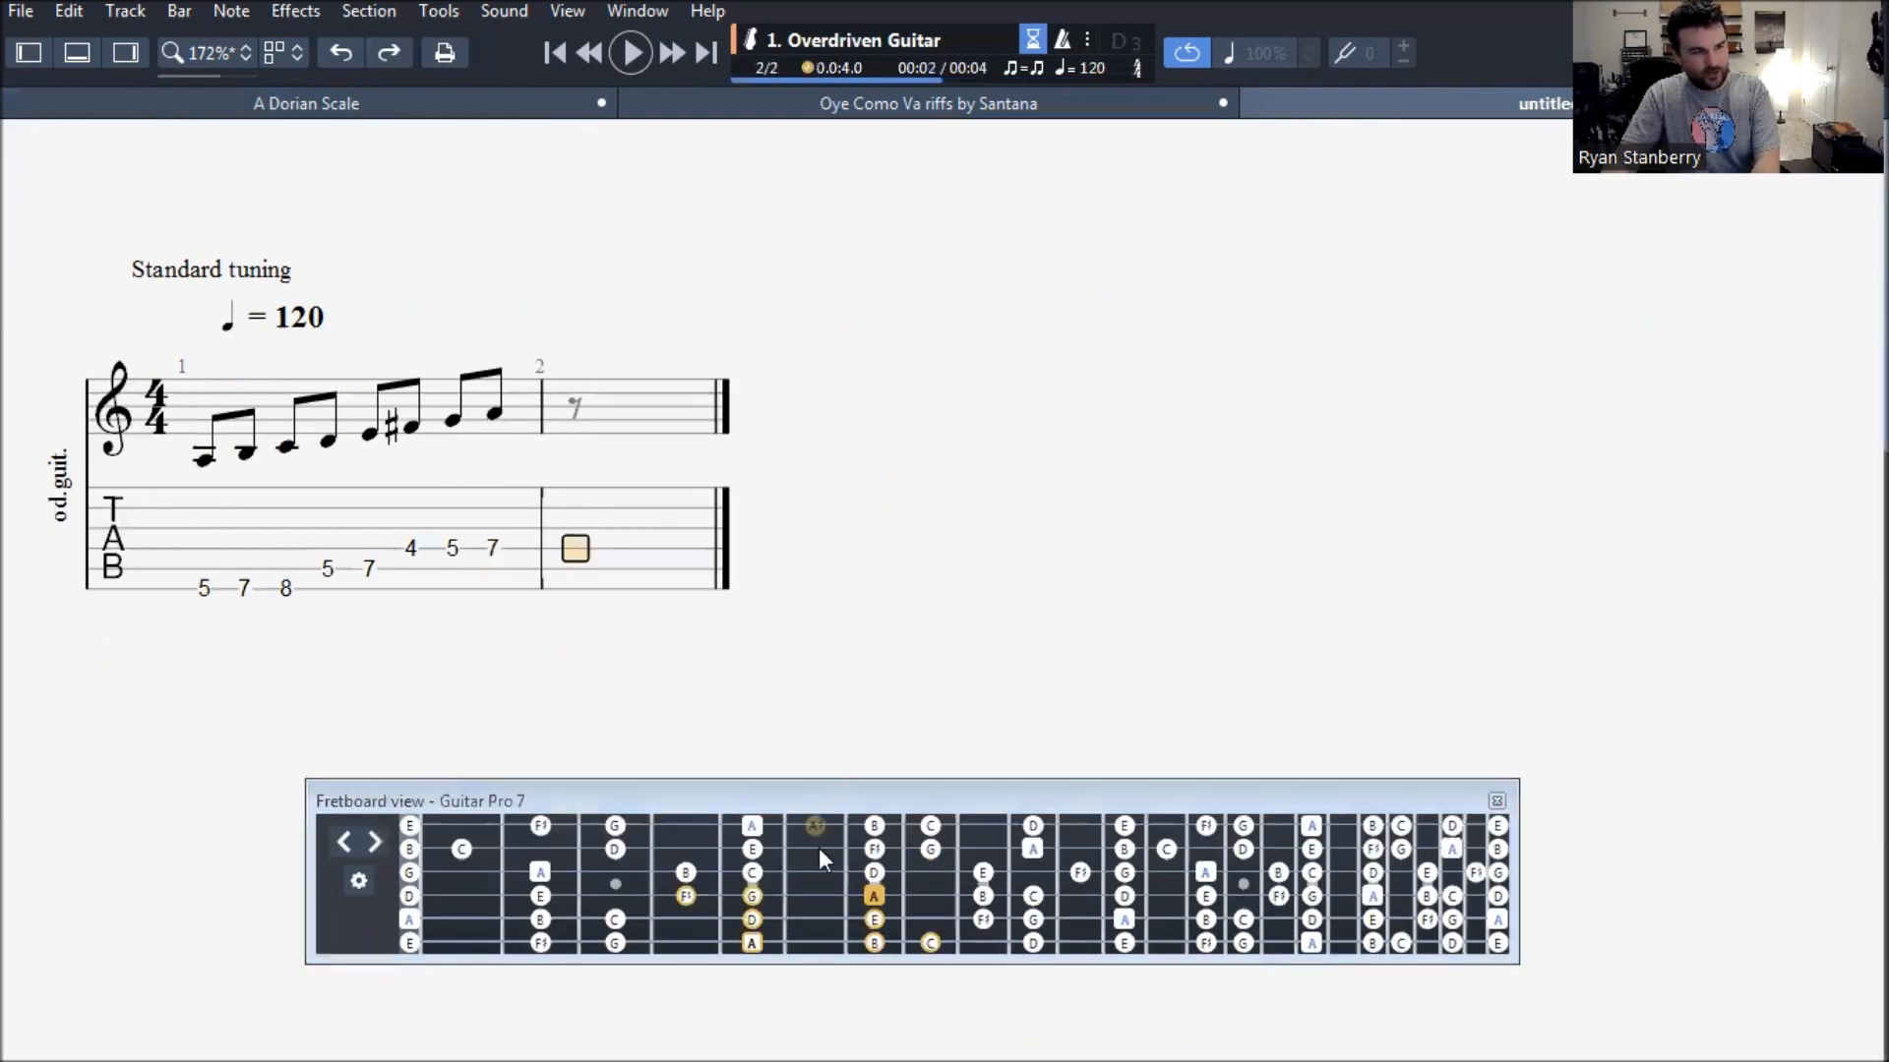
pyautogui.click(685, 873)
pyautogui.click(752, 872)
pyautogui.click(873, 873)
pyautogui.click(751, 849)
pyautogui.click(873, 849)
pyautogui.click(929, 849)
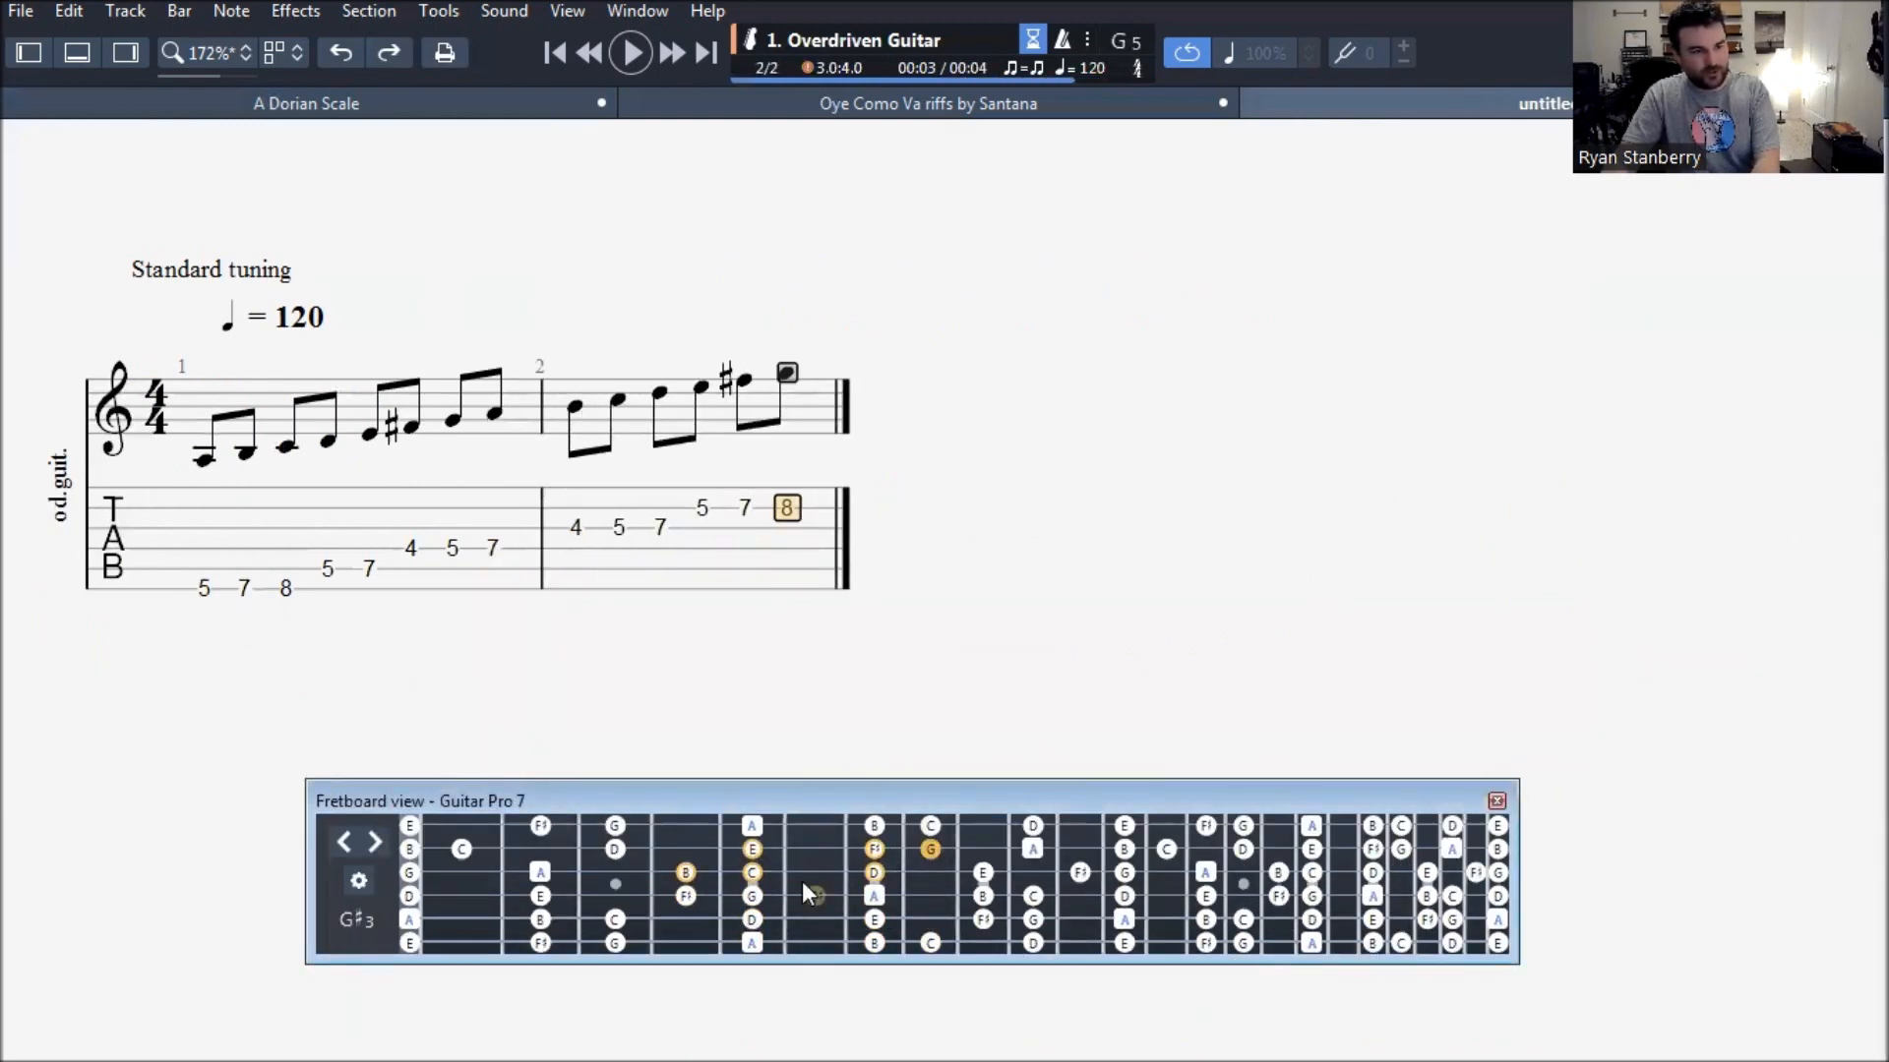
# - Finish the scale on the first string with frets 5 and 7 in bar 2 and fret 8 in bar 3
pyautogui.click(752, 825)
pyautogui.click(874, 825)
pyautogui.click(929, 826)
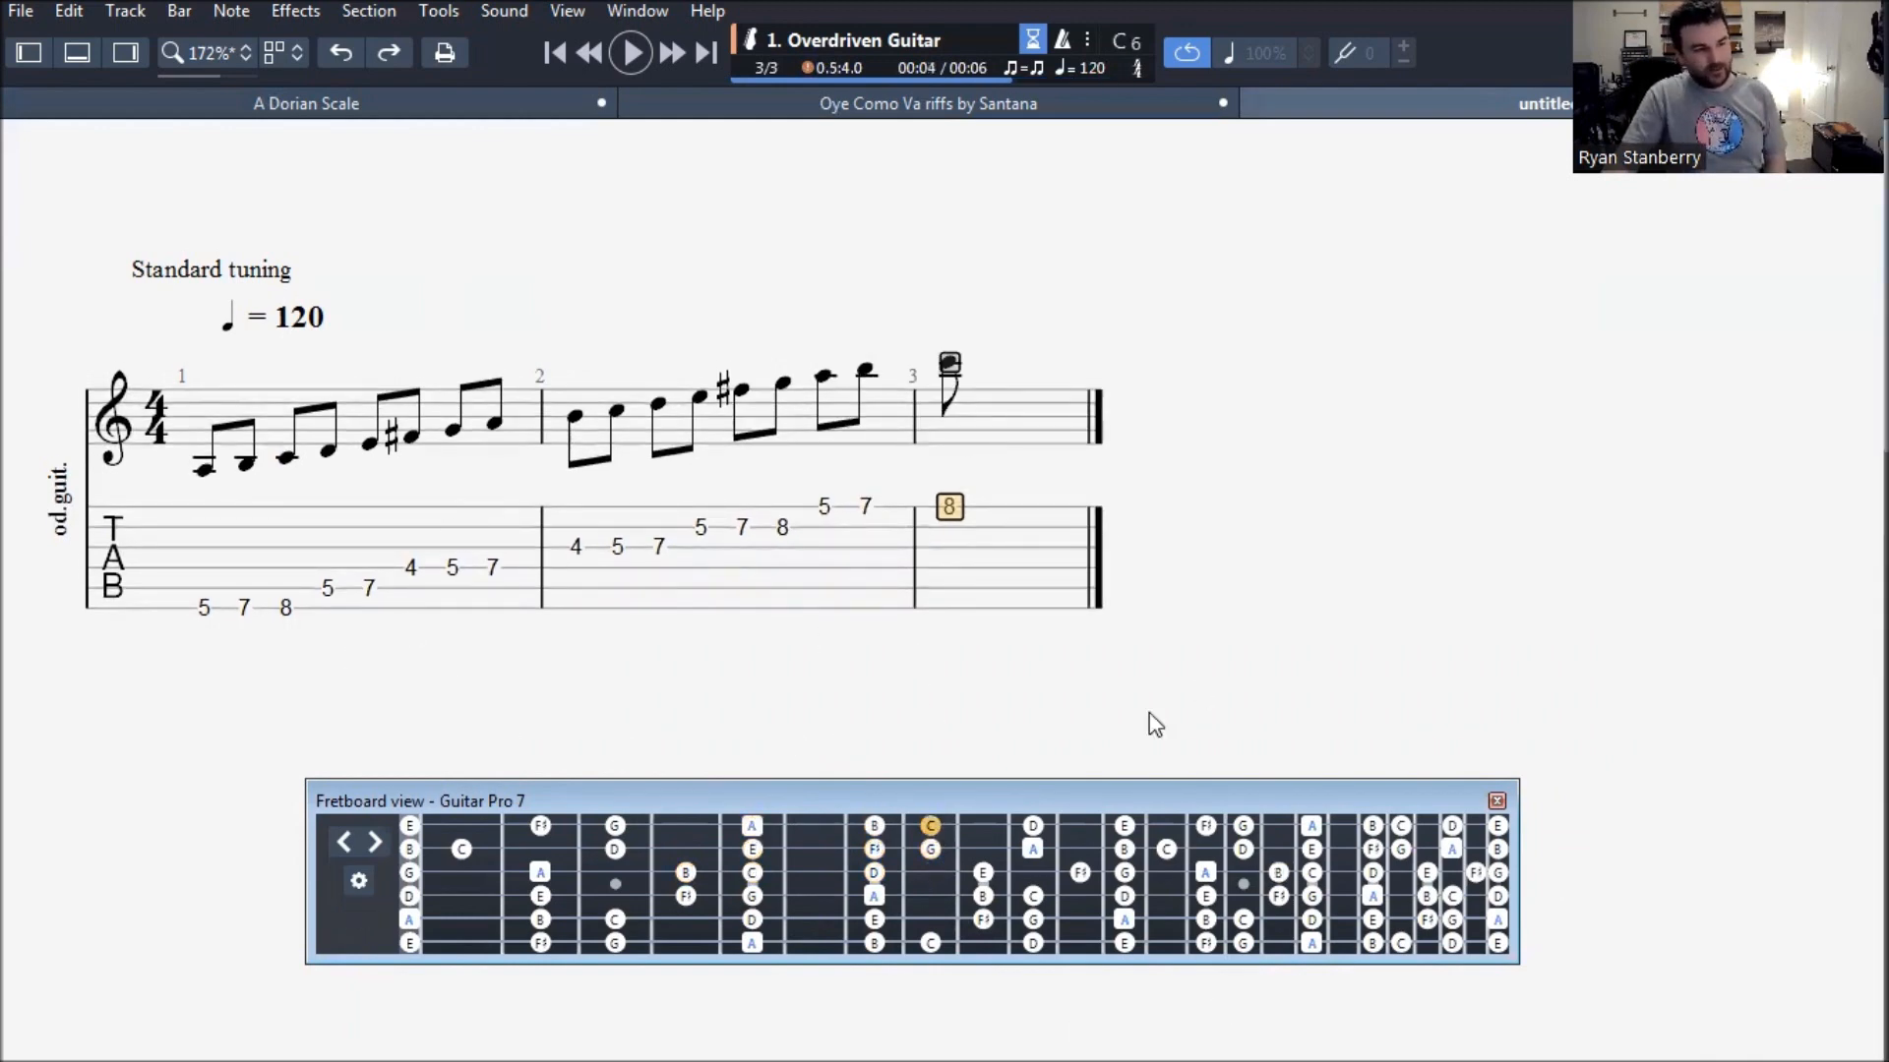
# - Compare the entered notes with the A Dorian Scale score and return to the untitled score's fretboard view
pyautogui.click(436, 108)
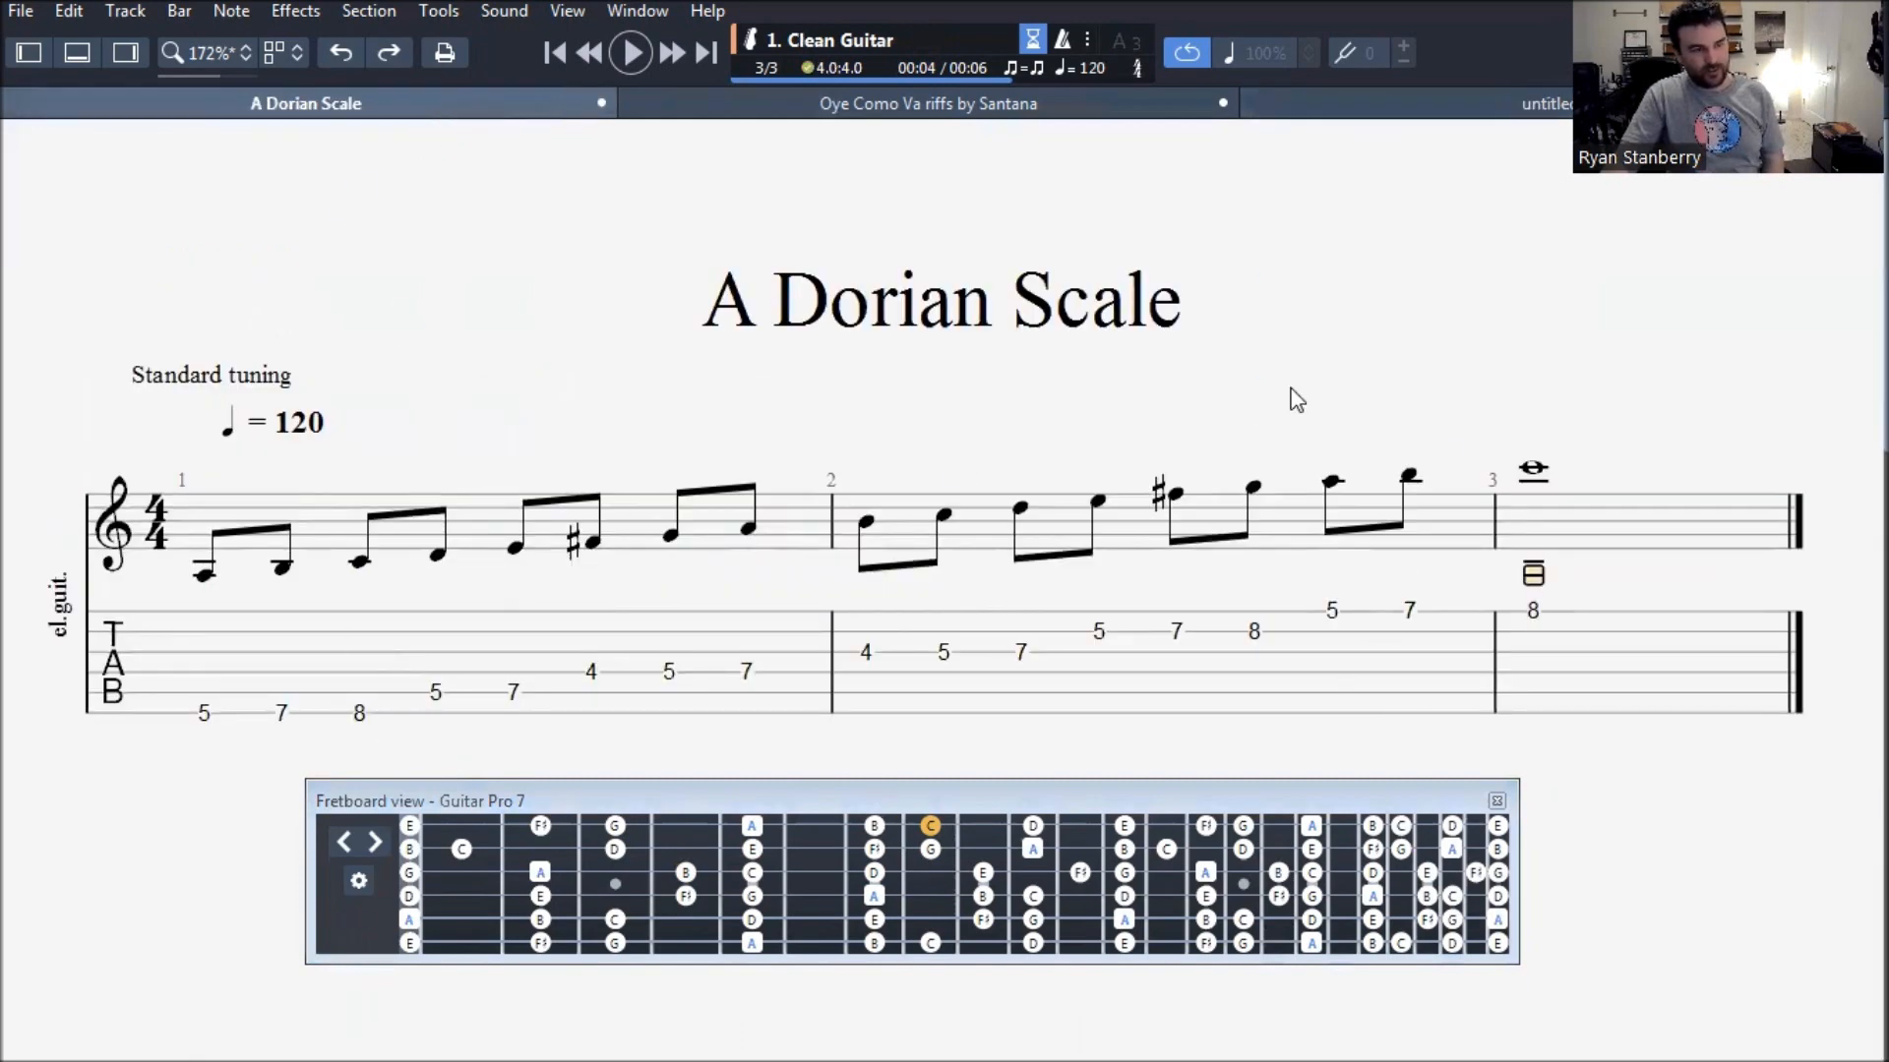
pyautogui.click(1487, 106)
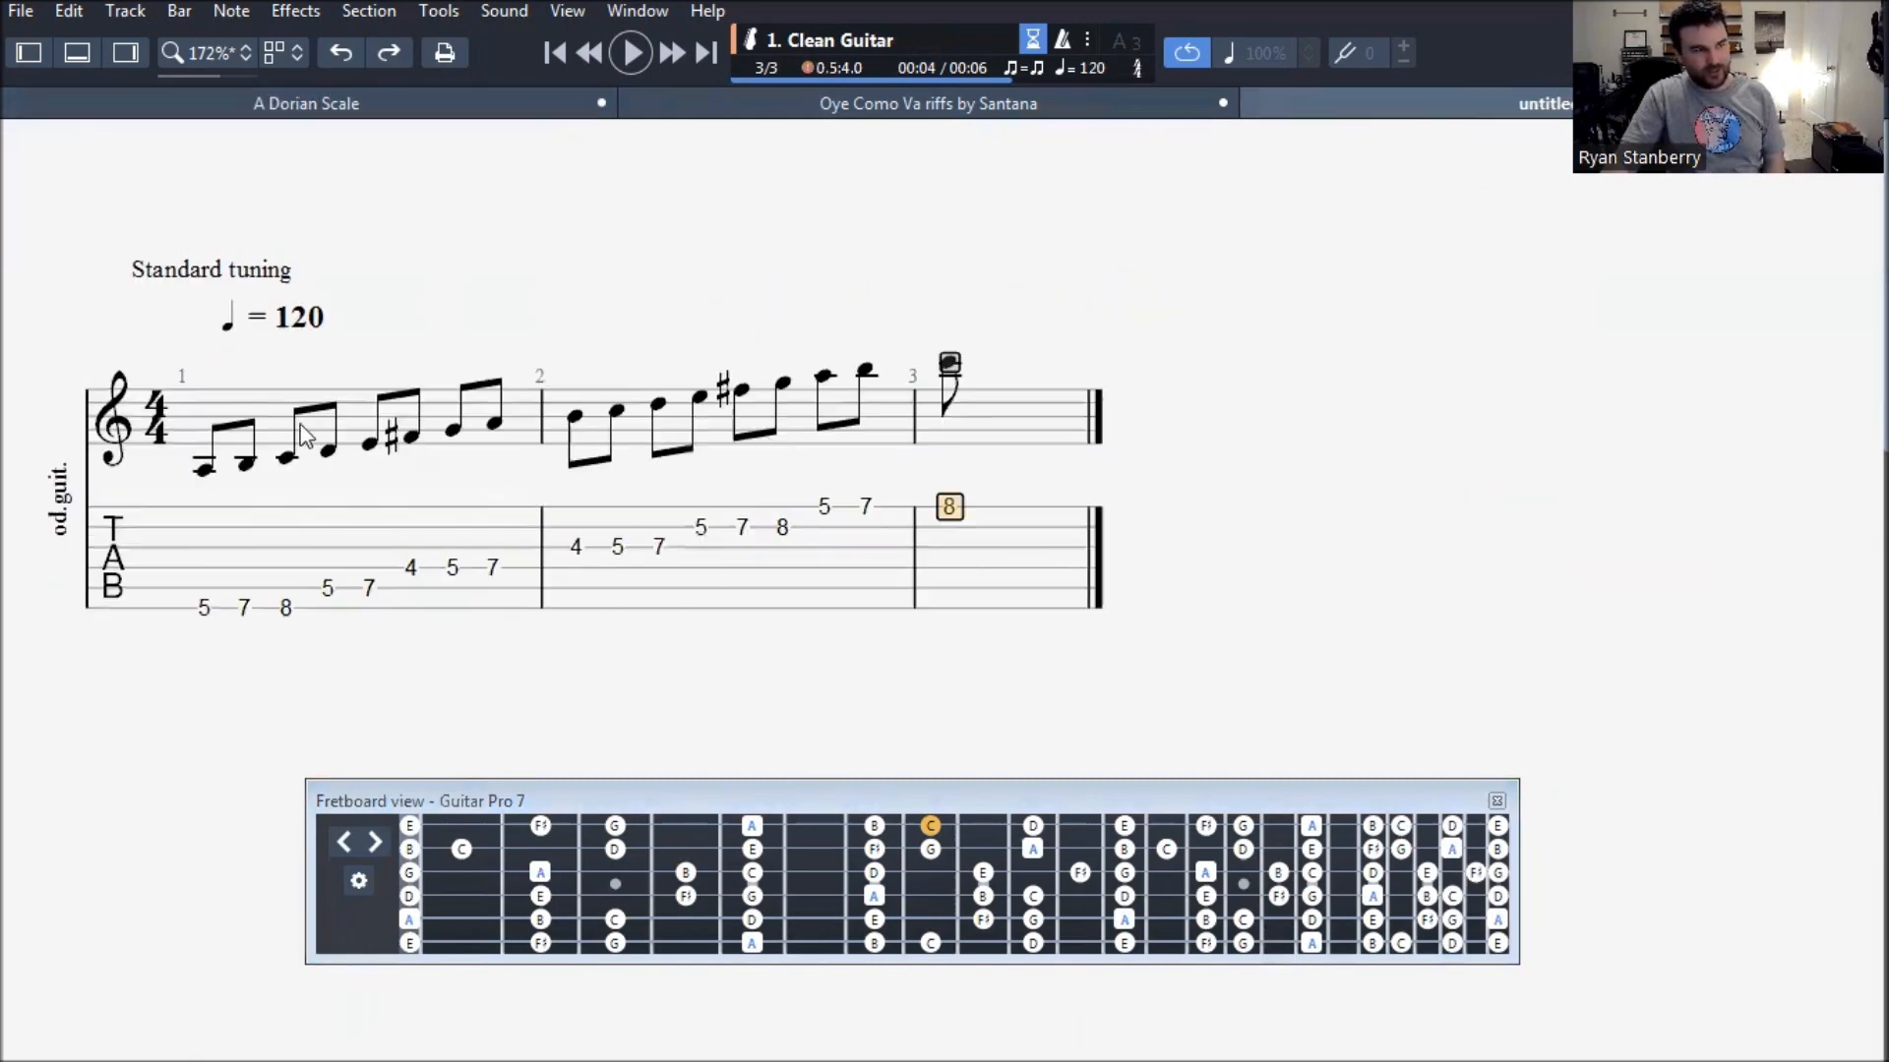
pyautogui.click(769, 811)
pyautogui.moveTo(769, 808); pyautogui.dragTo(742, 740)
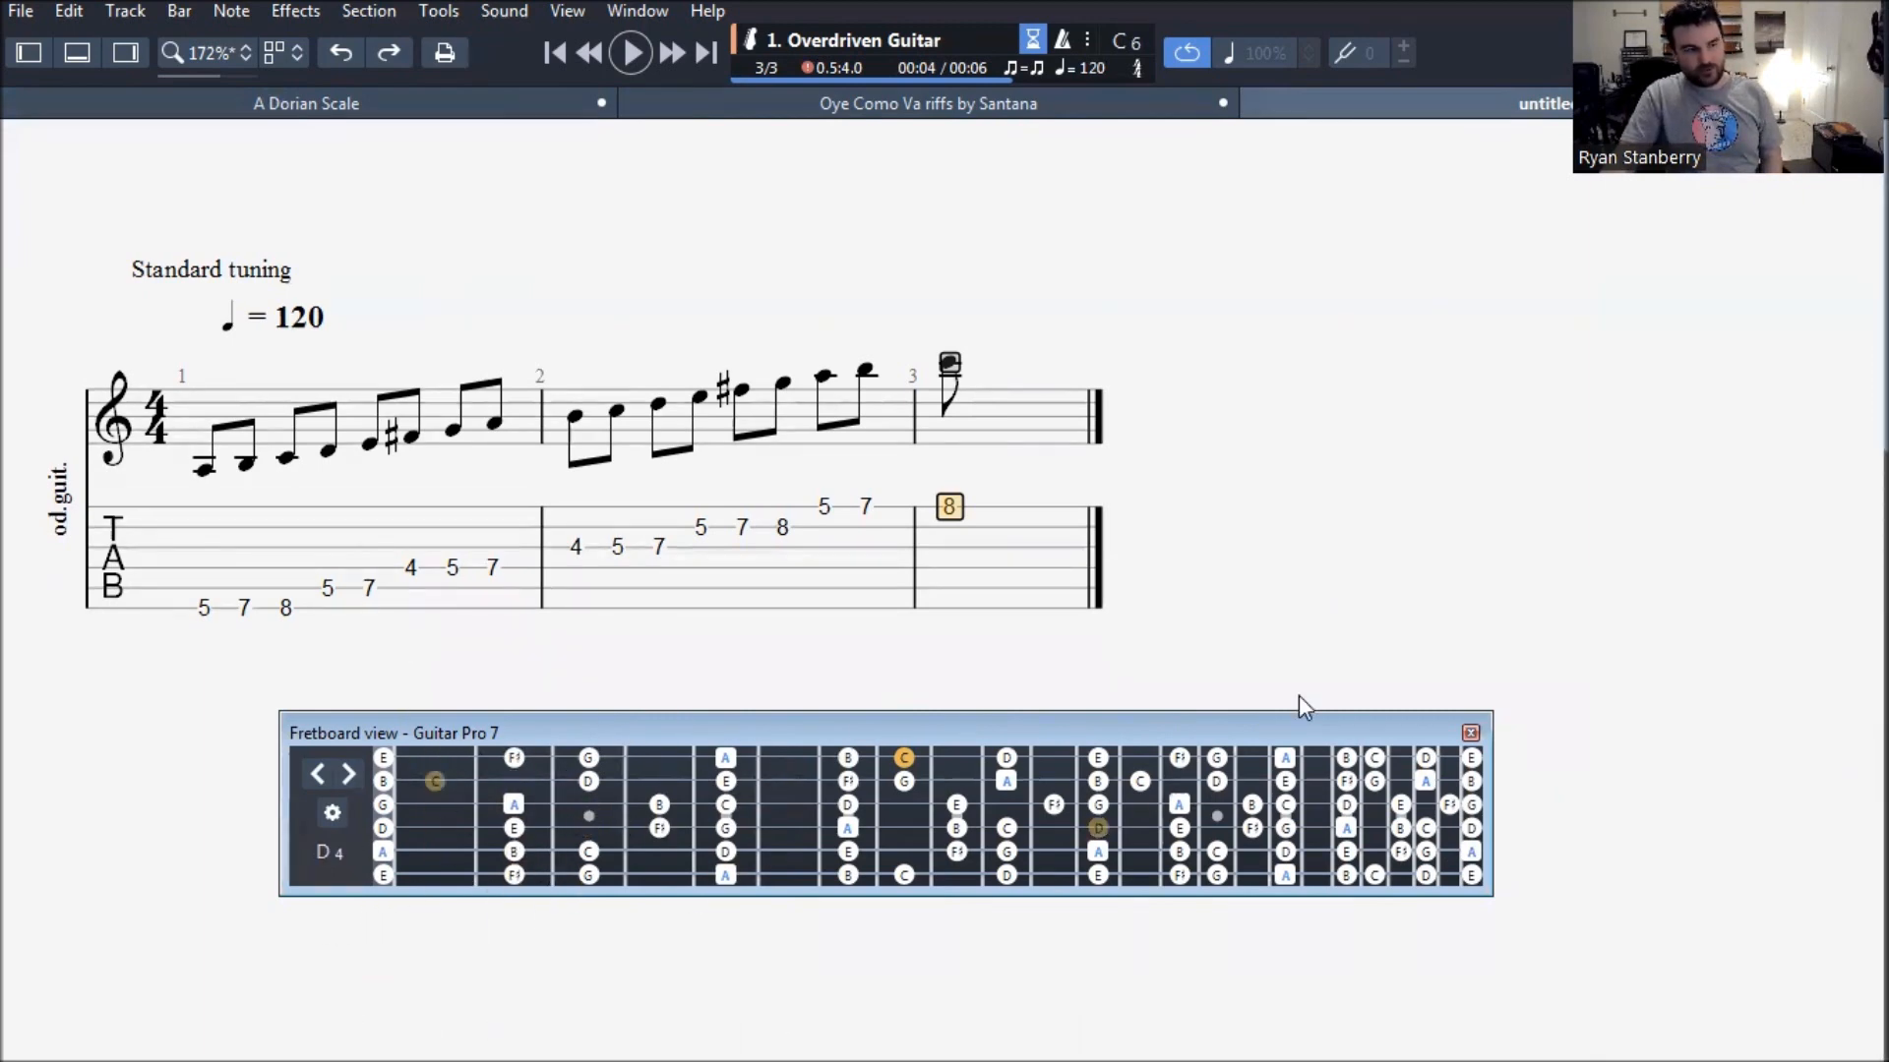
# - Delete all the scale notes entered in bars 1 to 3 of the untitled score
pyautogui.moveTo(1428, 730); pyautogui.dragTo(1357, 764)
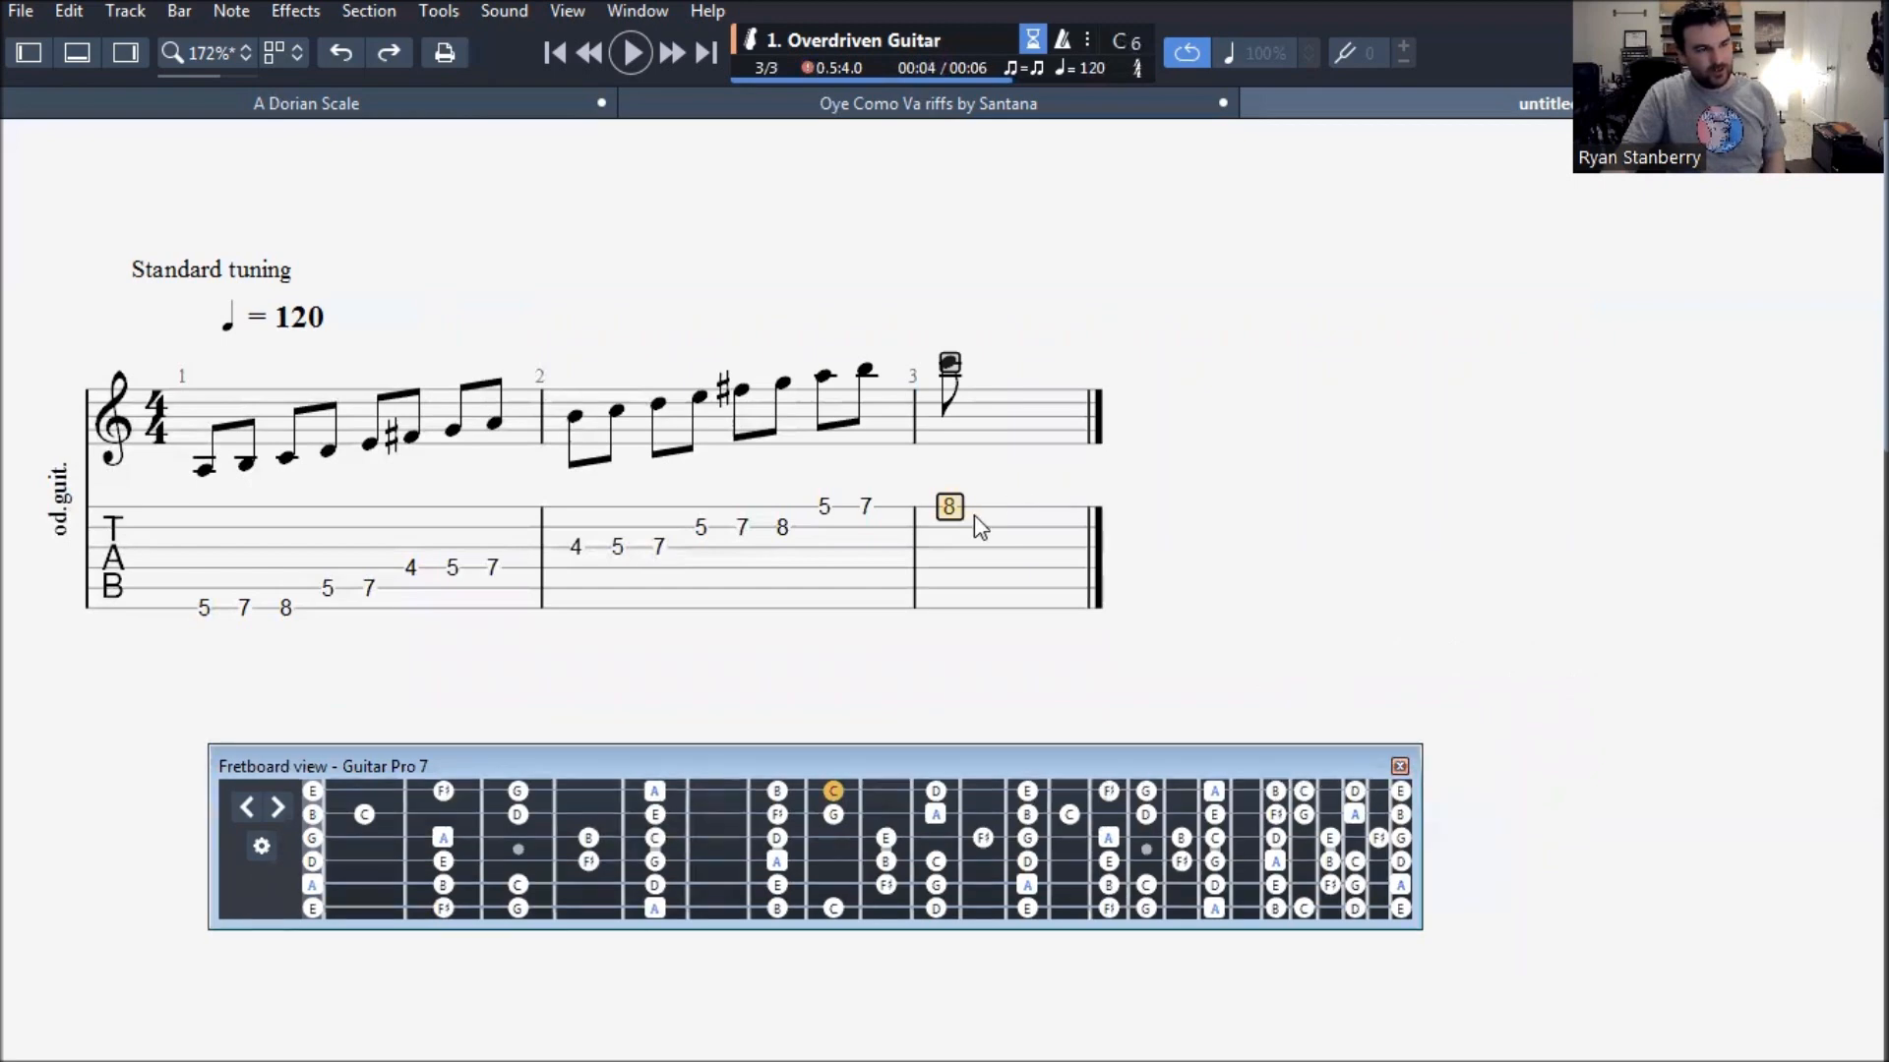
pyautogui.moveTo(974, 515); pyautogui.dragTo(80, 541)
pyautogui.press('Delete')
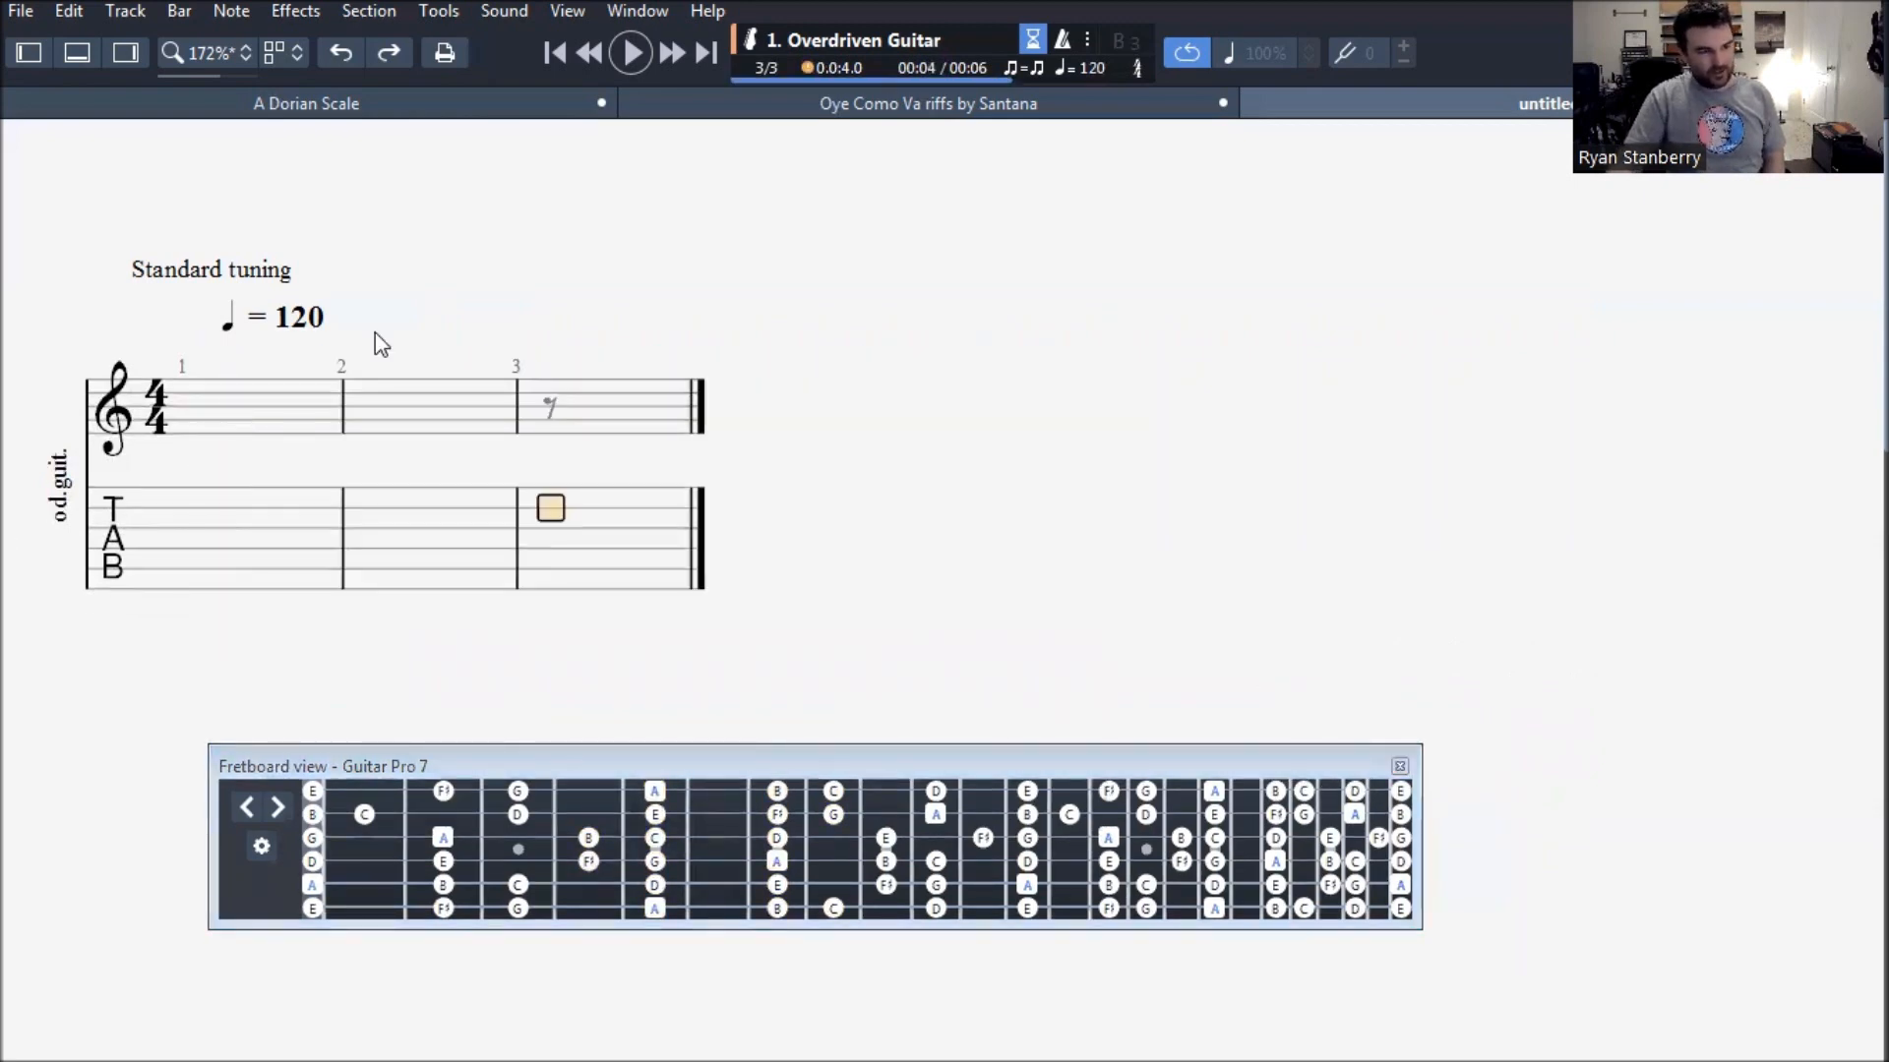
pyautogui.click(310, 885)
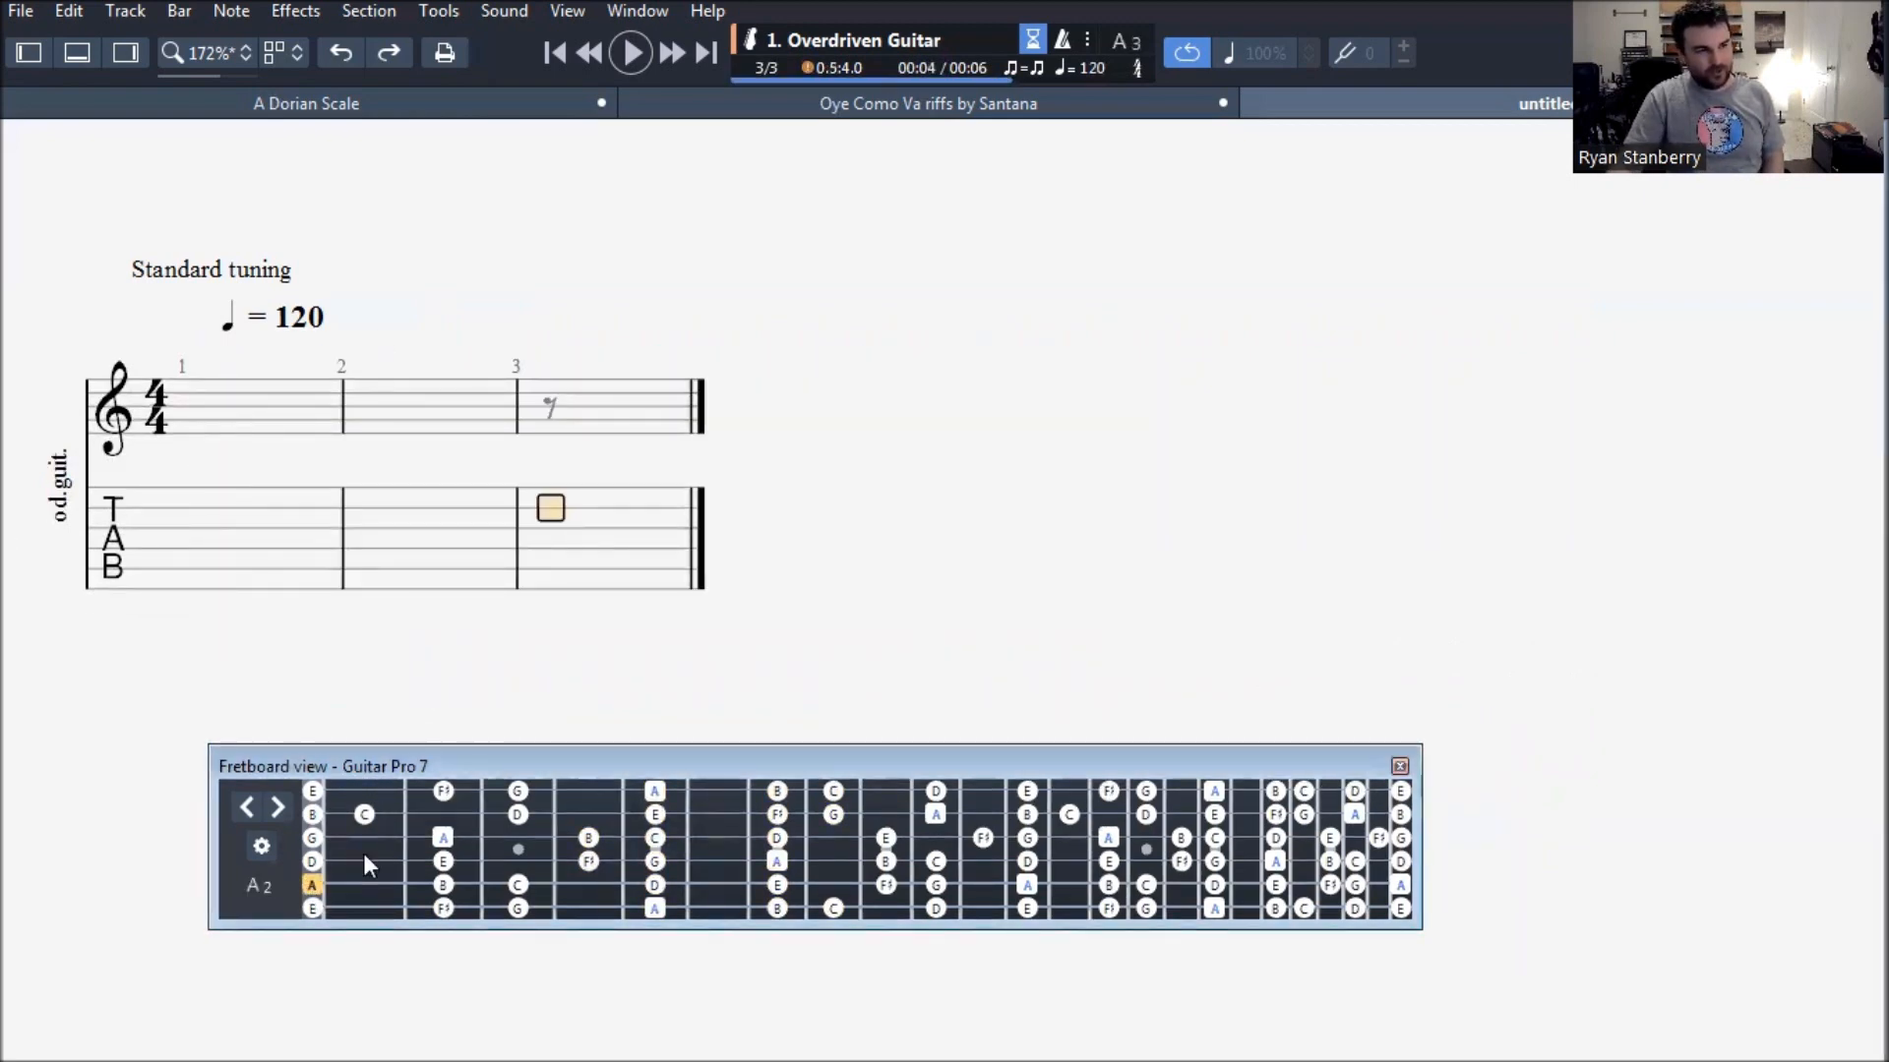
pyautogui.moveTo(679, 590); pyautogui.dragTo(522, 581)
pyautogui.press('Delete')
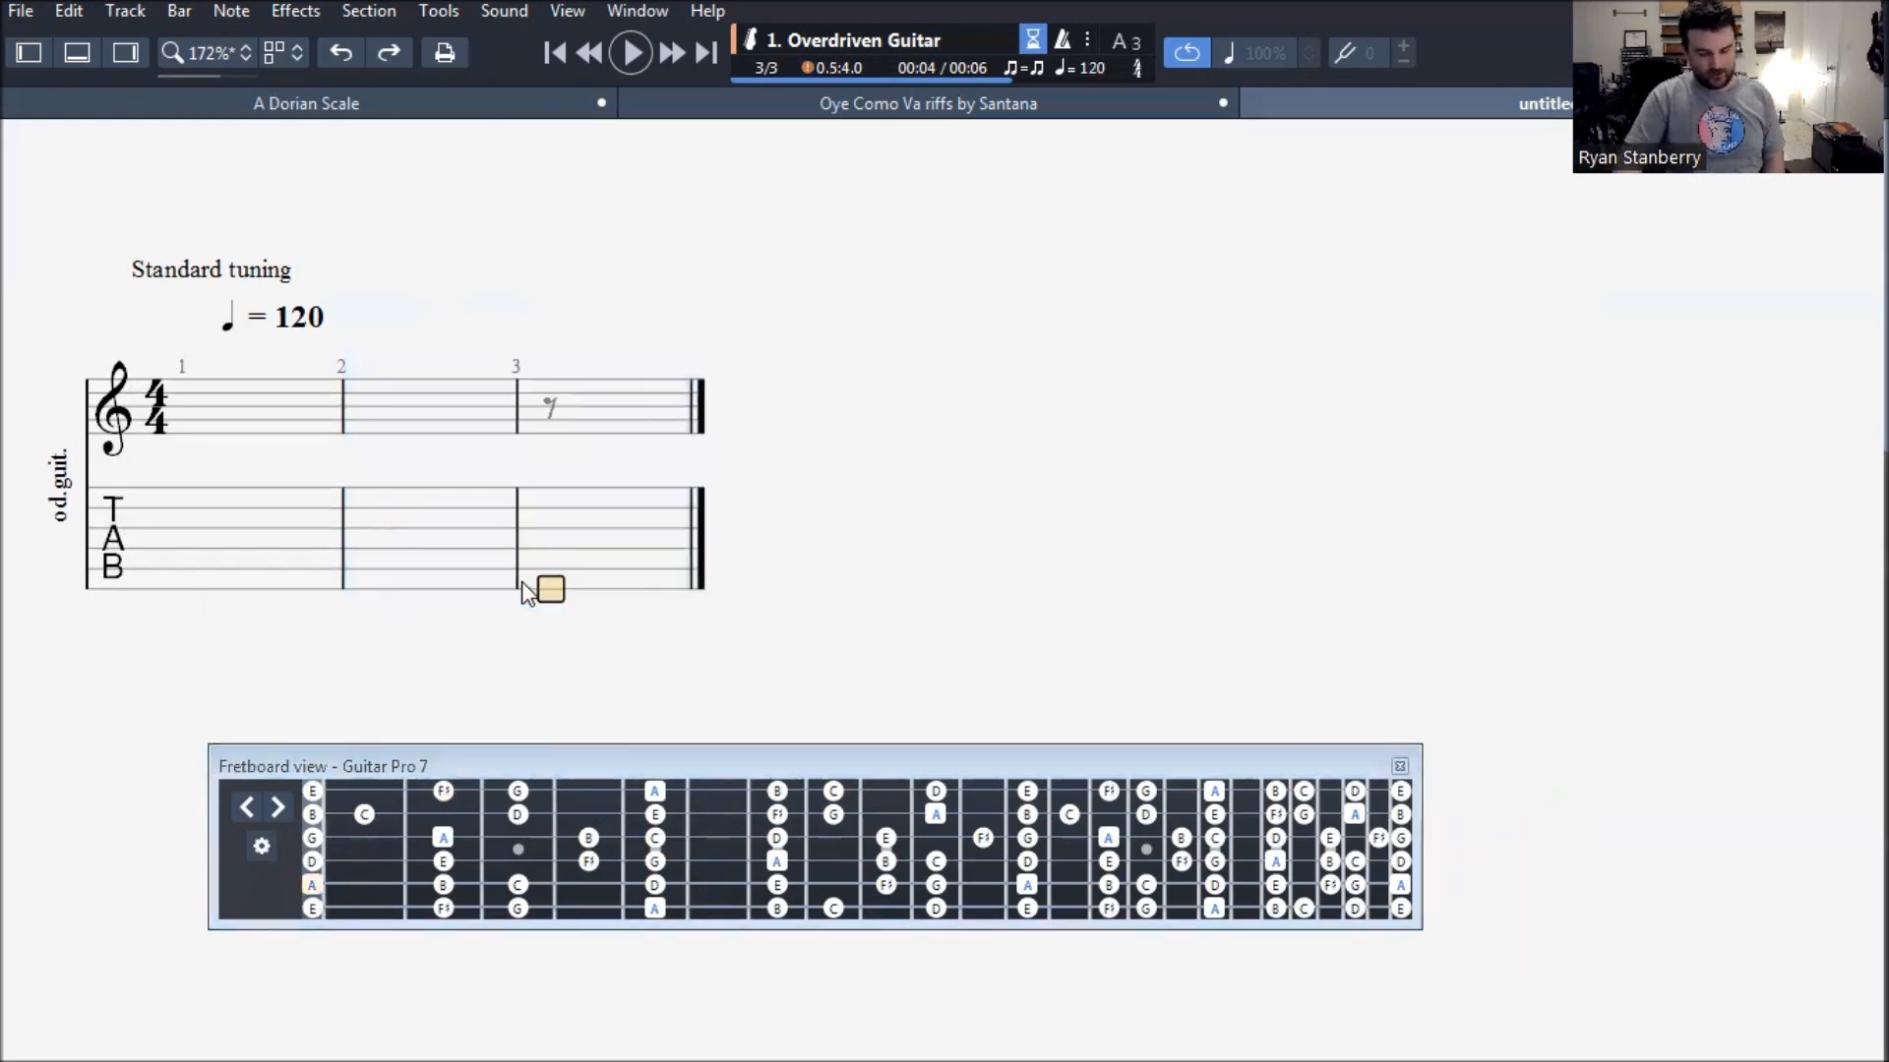
# - Enter frets 0, 2 and 3 on the fifth string from the start of bar 1 using the fretboard view
pyautogui.hotkey('ctrl', 'Home')
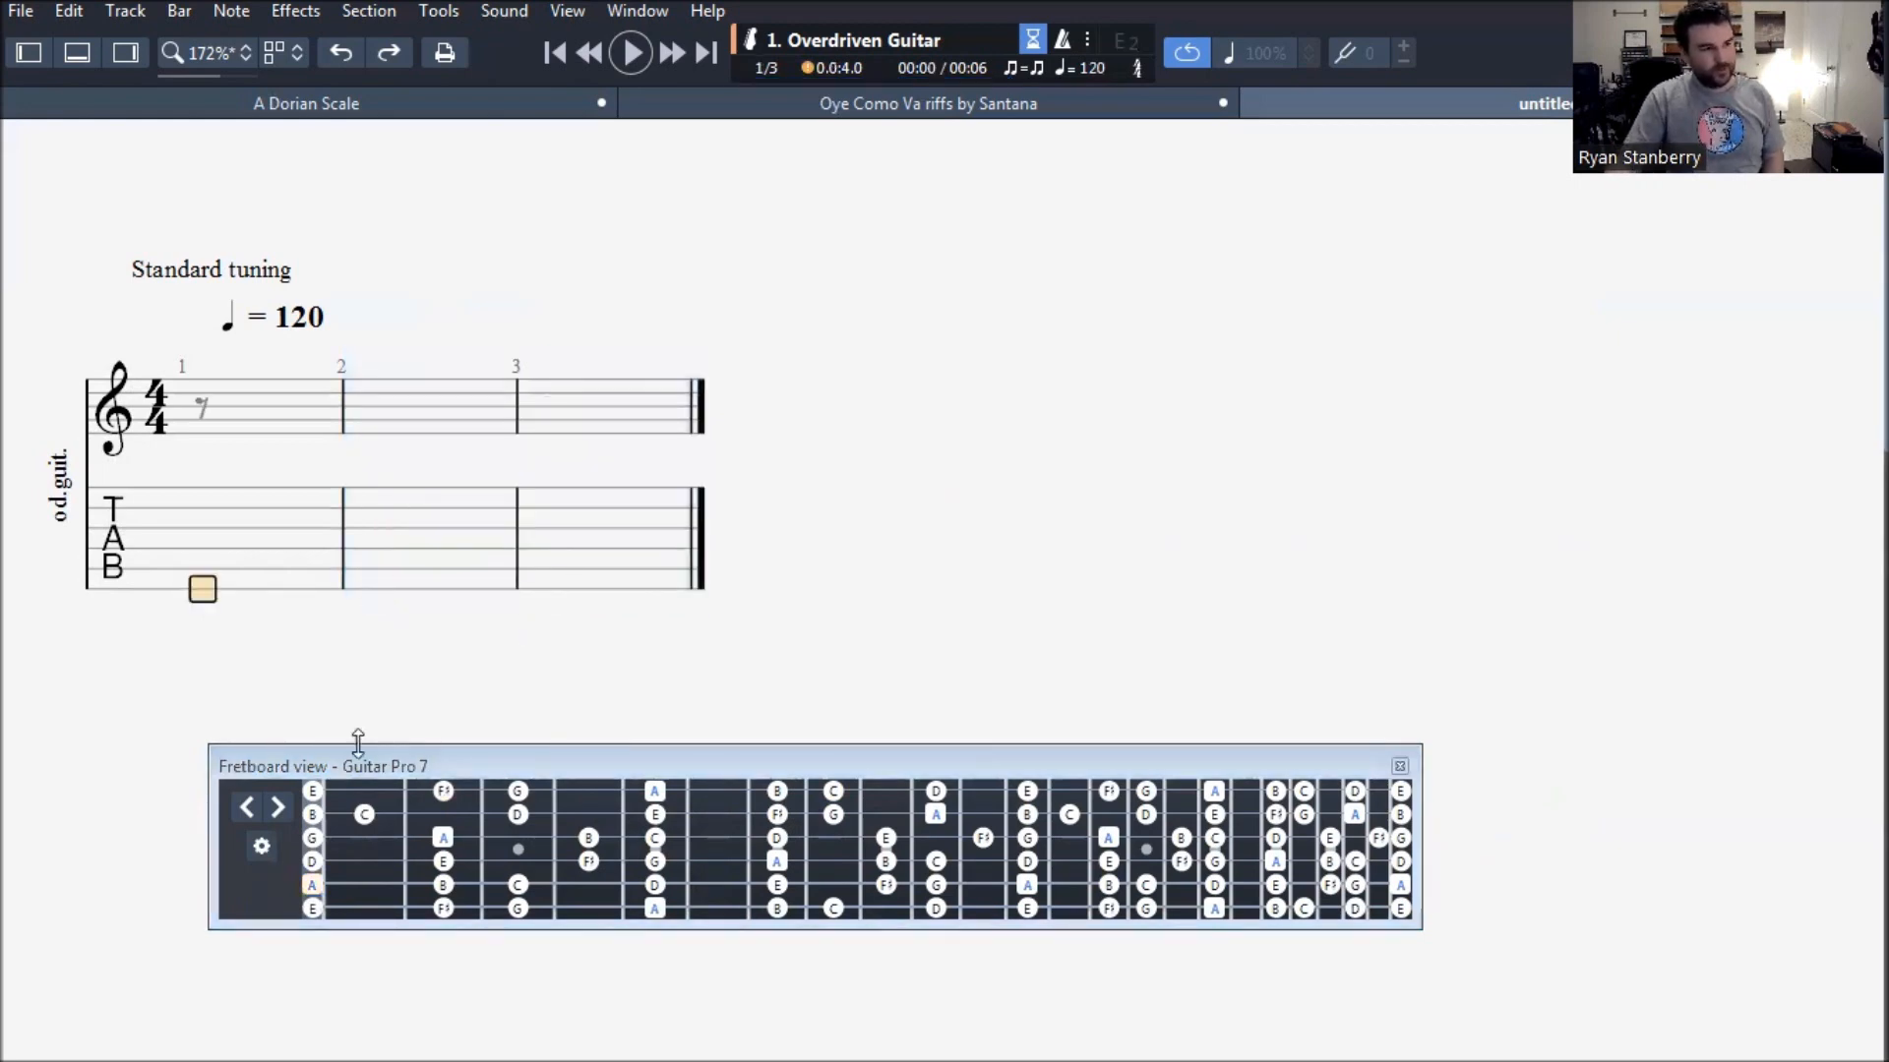
pyautogui.click(312, 885)
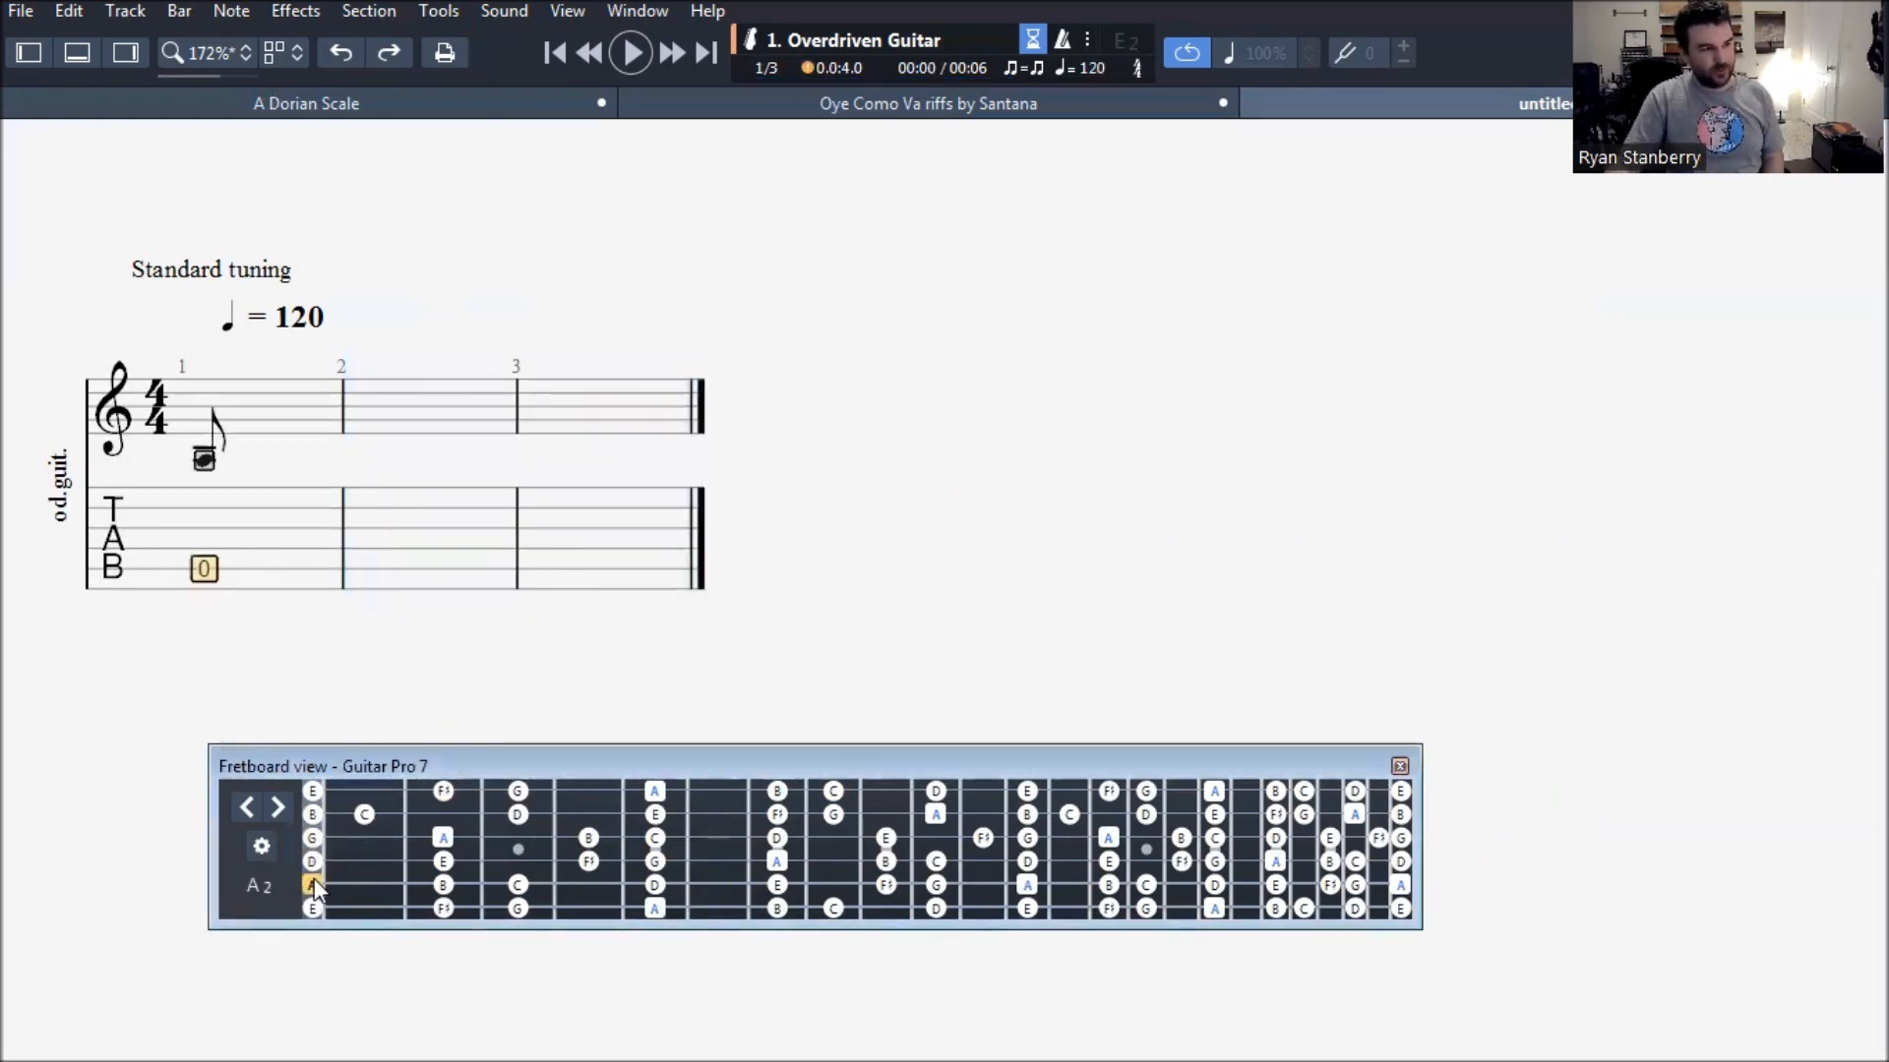
pyautogui.press('Right')
pyautogui.click(432, 881)
pyautogui.press('Right')
pyautogui.click(516, 886)
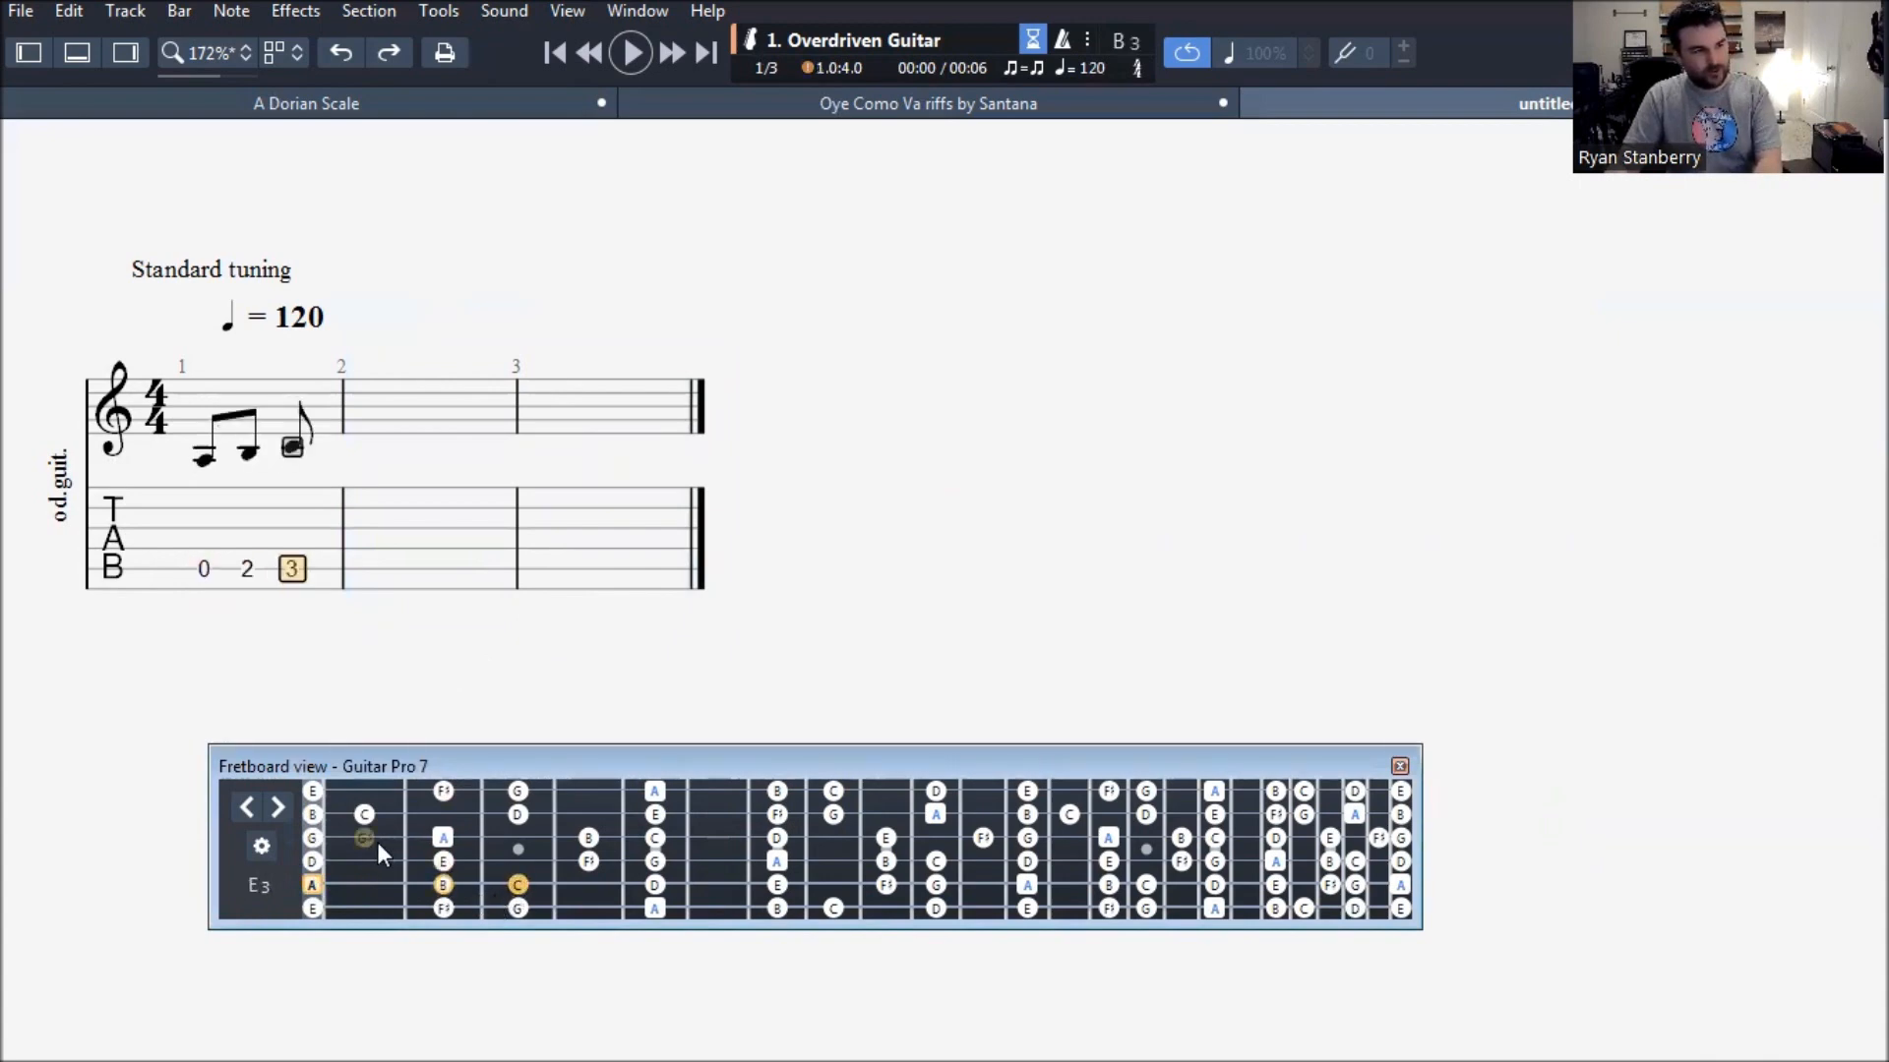
# - Continue bar 1 with frets 0, 2 and 4 on the fourth string and frets 0 and 2 on the third string
pyautogui.press('Right')
pyautogui.click(309, 861)
pyautogui.press('Right')
pyautogui.click(442, 862)
pyautogui.press('Right')
pyautogui.click(590, 862)
pyautogui.press('Right')
pyautogui.click(311, 838)
# - Enter frets 0, 1 and 3 on the second string and 0, 2, 3 and 5 on the first string in bar 2
pyautogui.press('Right')
pyautogui.click(441, 840)
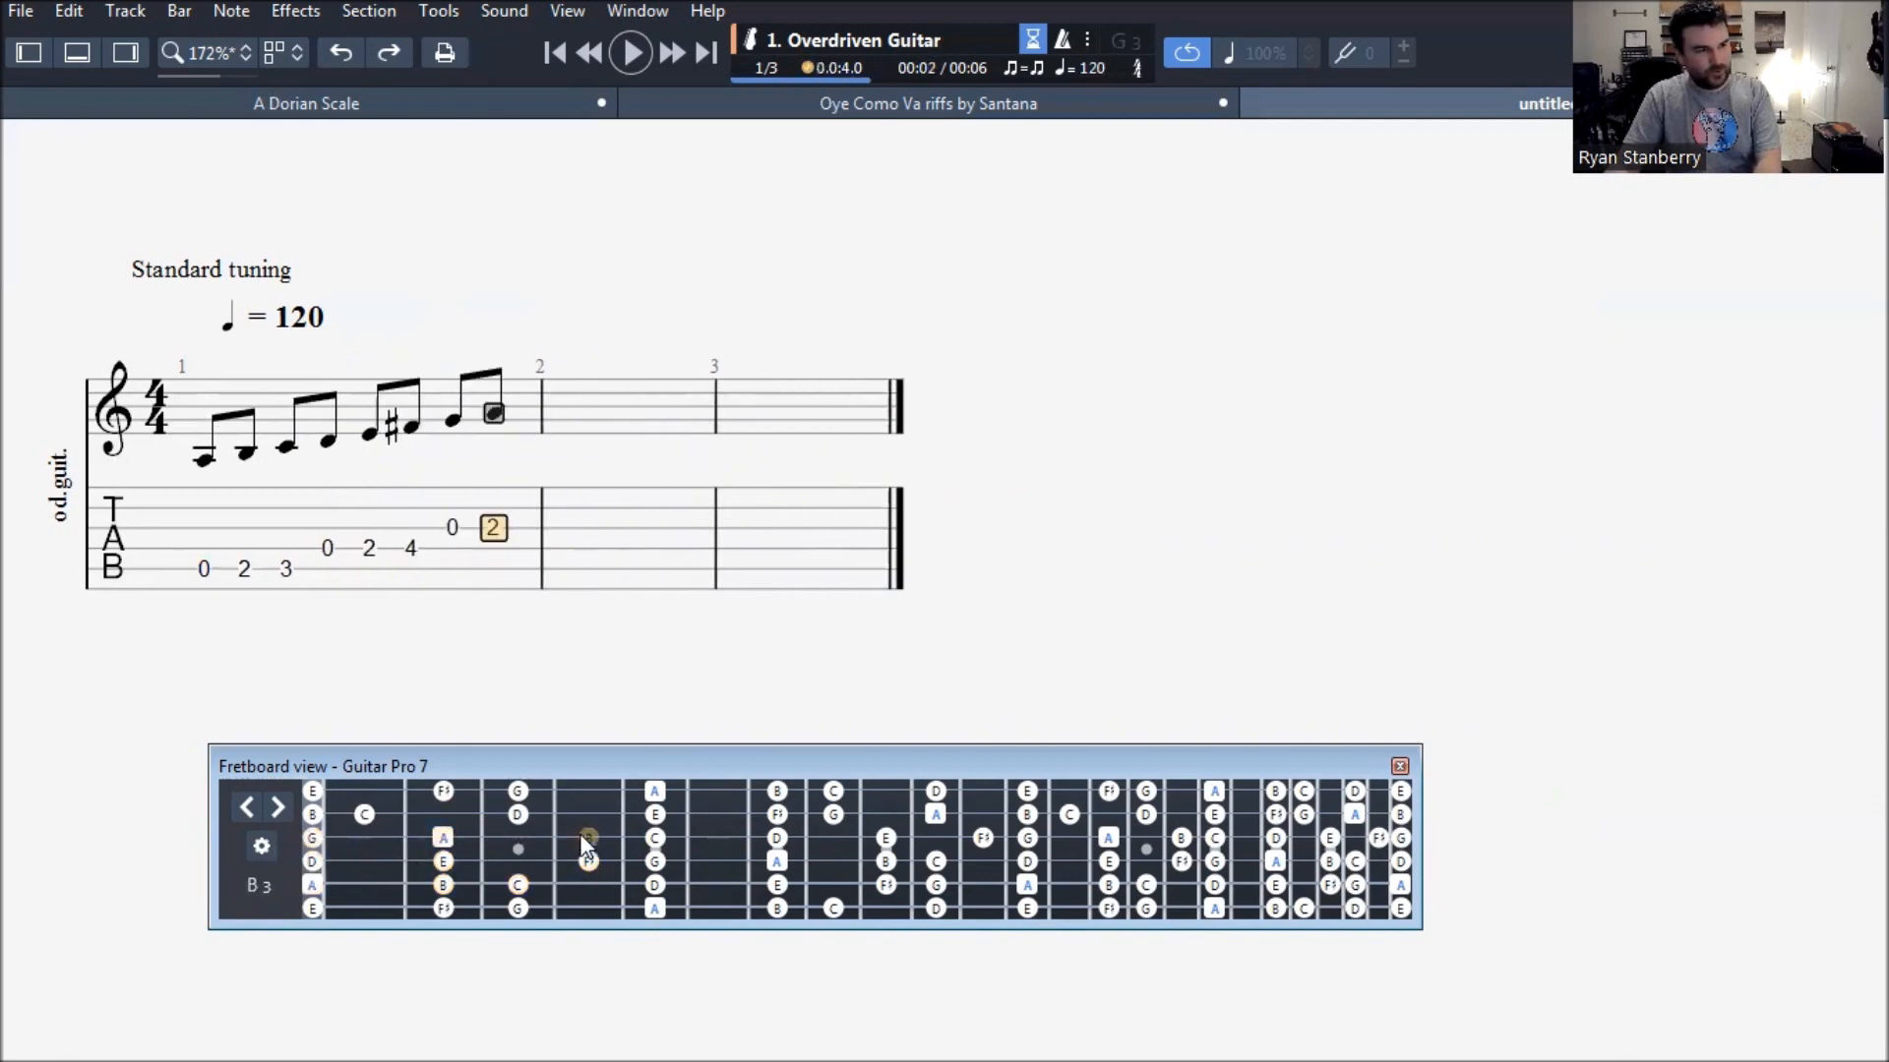
pyautogui.press('Right')
pyautogui.click(311, 813)
pyautogui.press('Right')
pyautogui.click(364, 813)
pyautogui.press('Right')
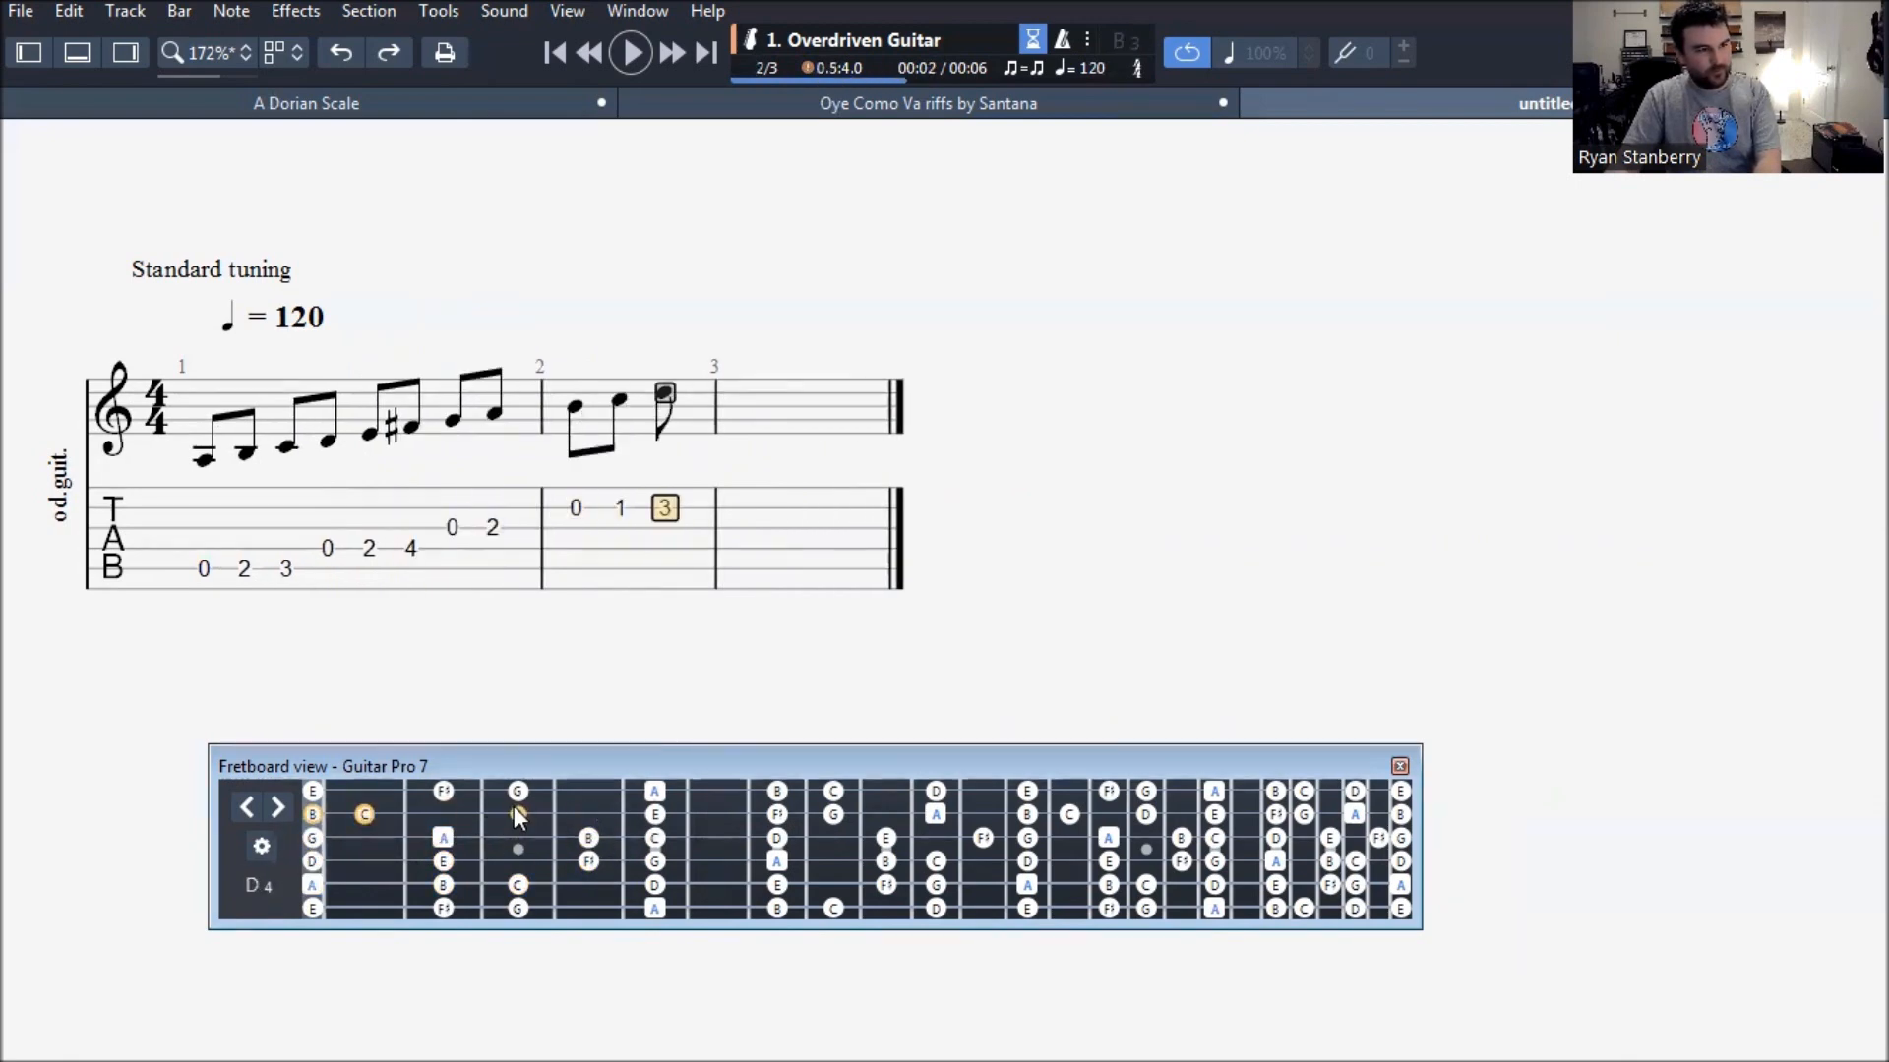
pyautogui.click(514, 810)
pyautogui.press('Right')
pyautogui.click(312, 792)
pyautogui.press('Right')
pyautogui.click(444, 794)
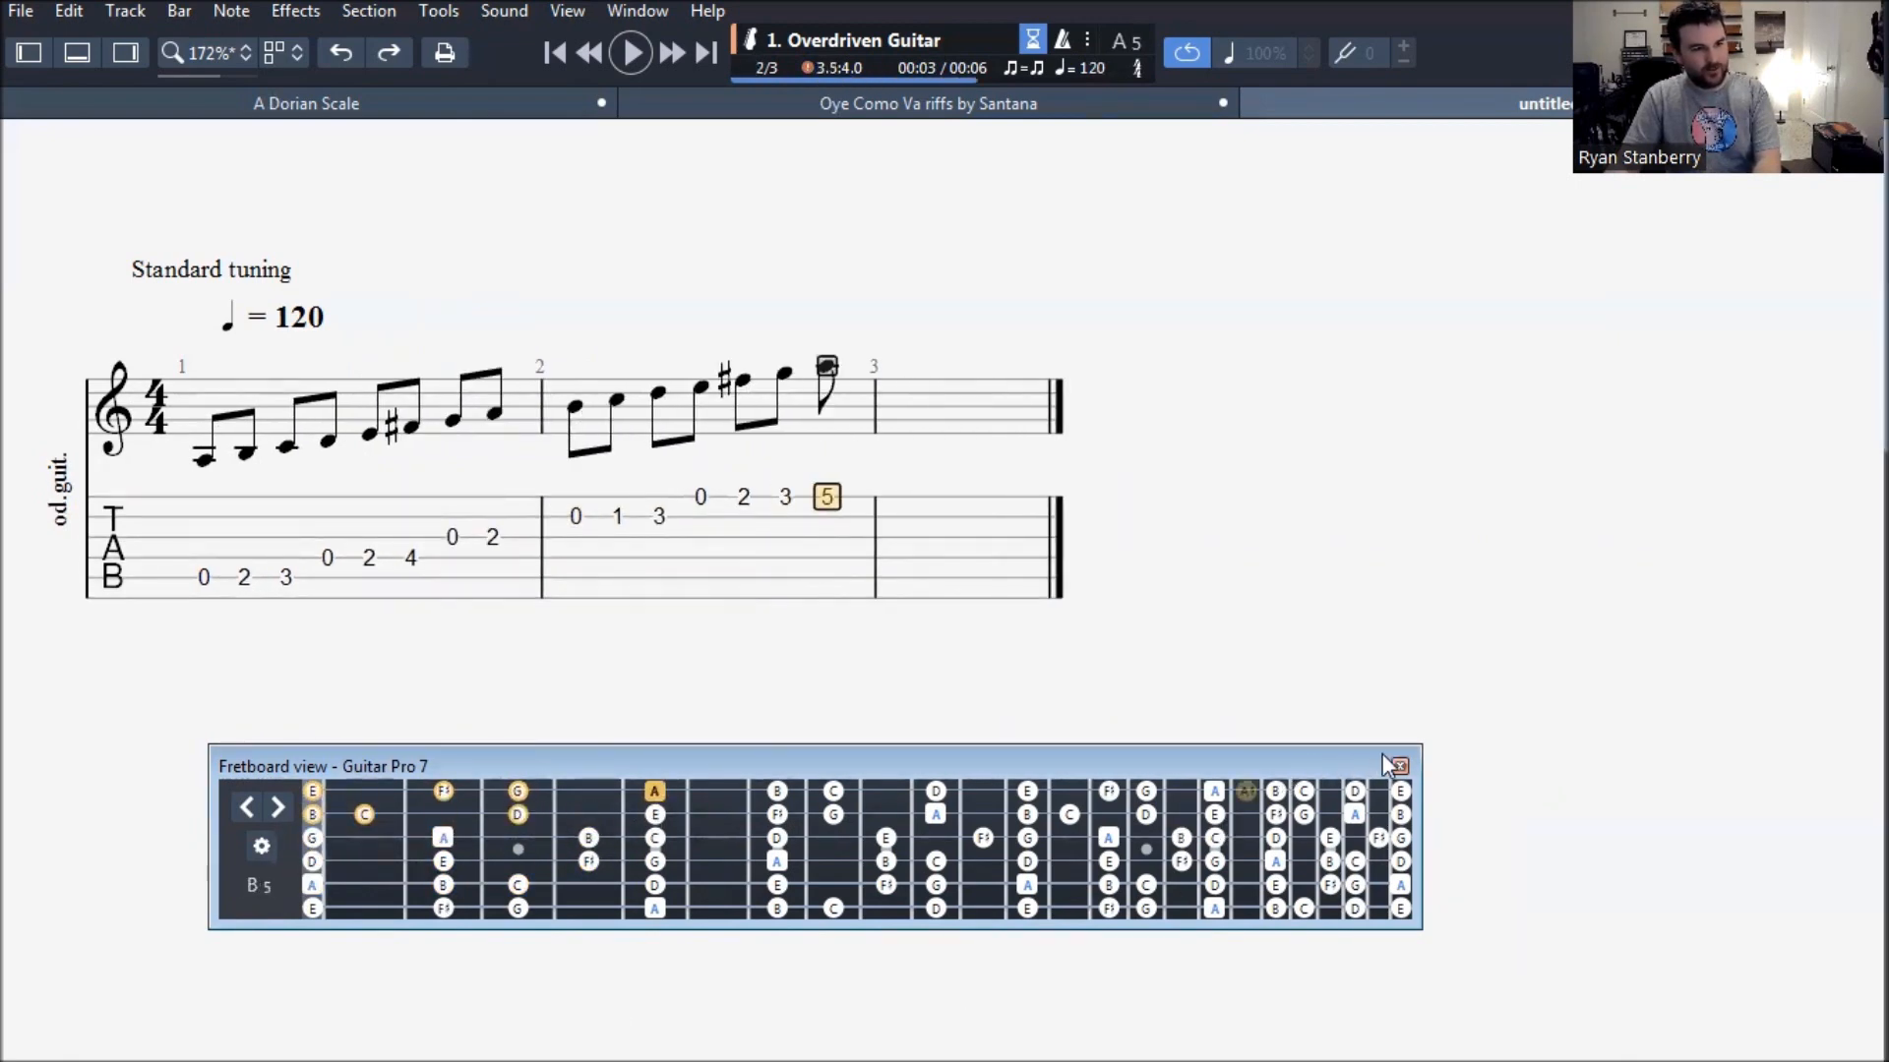
# - Select all the scale notes in bars 1 and 2 and place the fretboard view just below the tablature
pyautogui.moveTo(1318, 777); pyautogui.dragTo(1437, 721)
pyautogui.moveTo(201, 578); pyautogui.dragTo(622, 569)
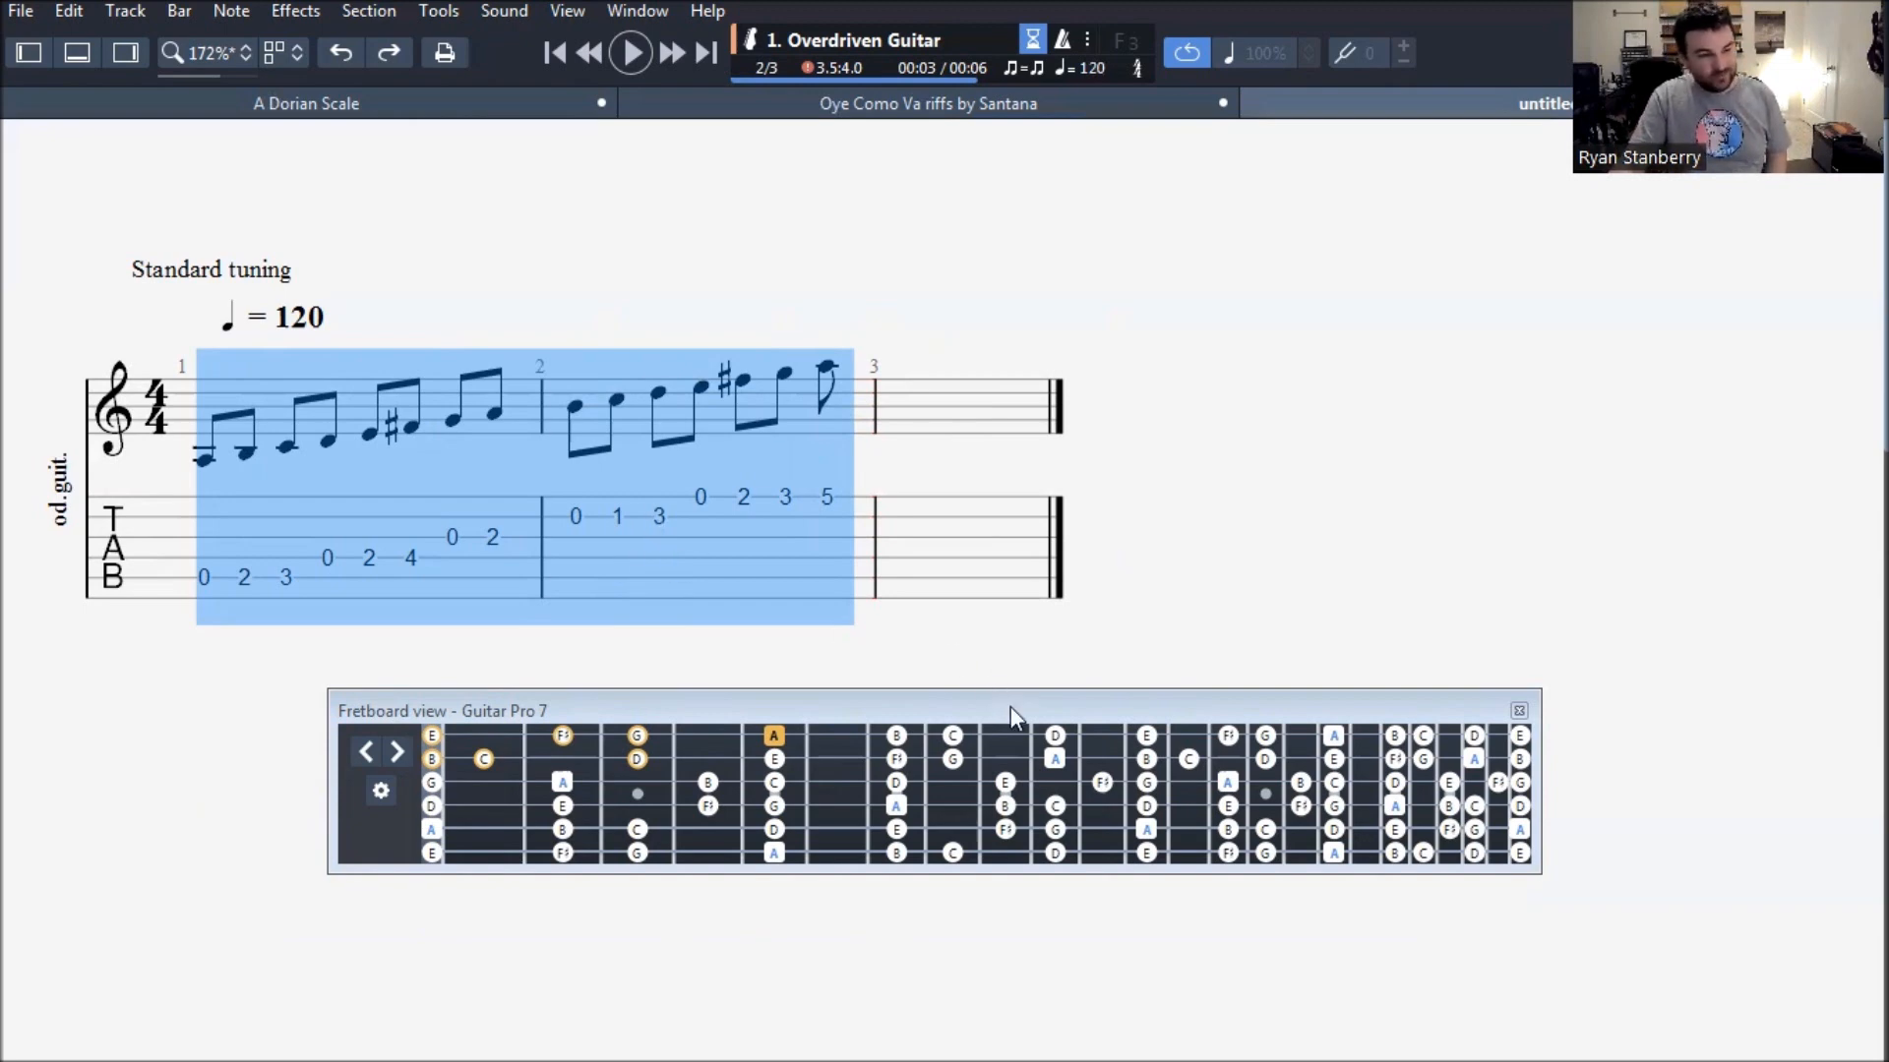
pyautogui.moveTo(1011, 706); pyautogui.dragTo(787, 608)
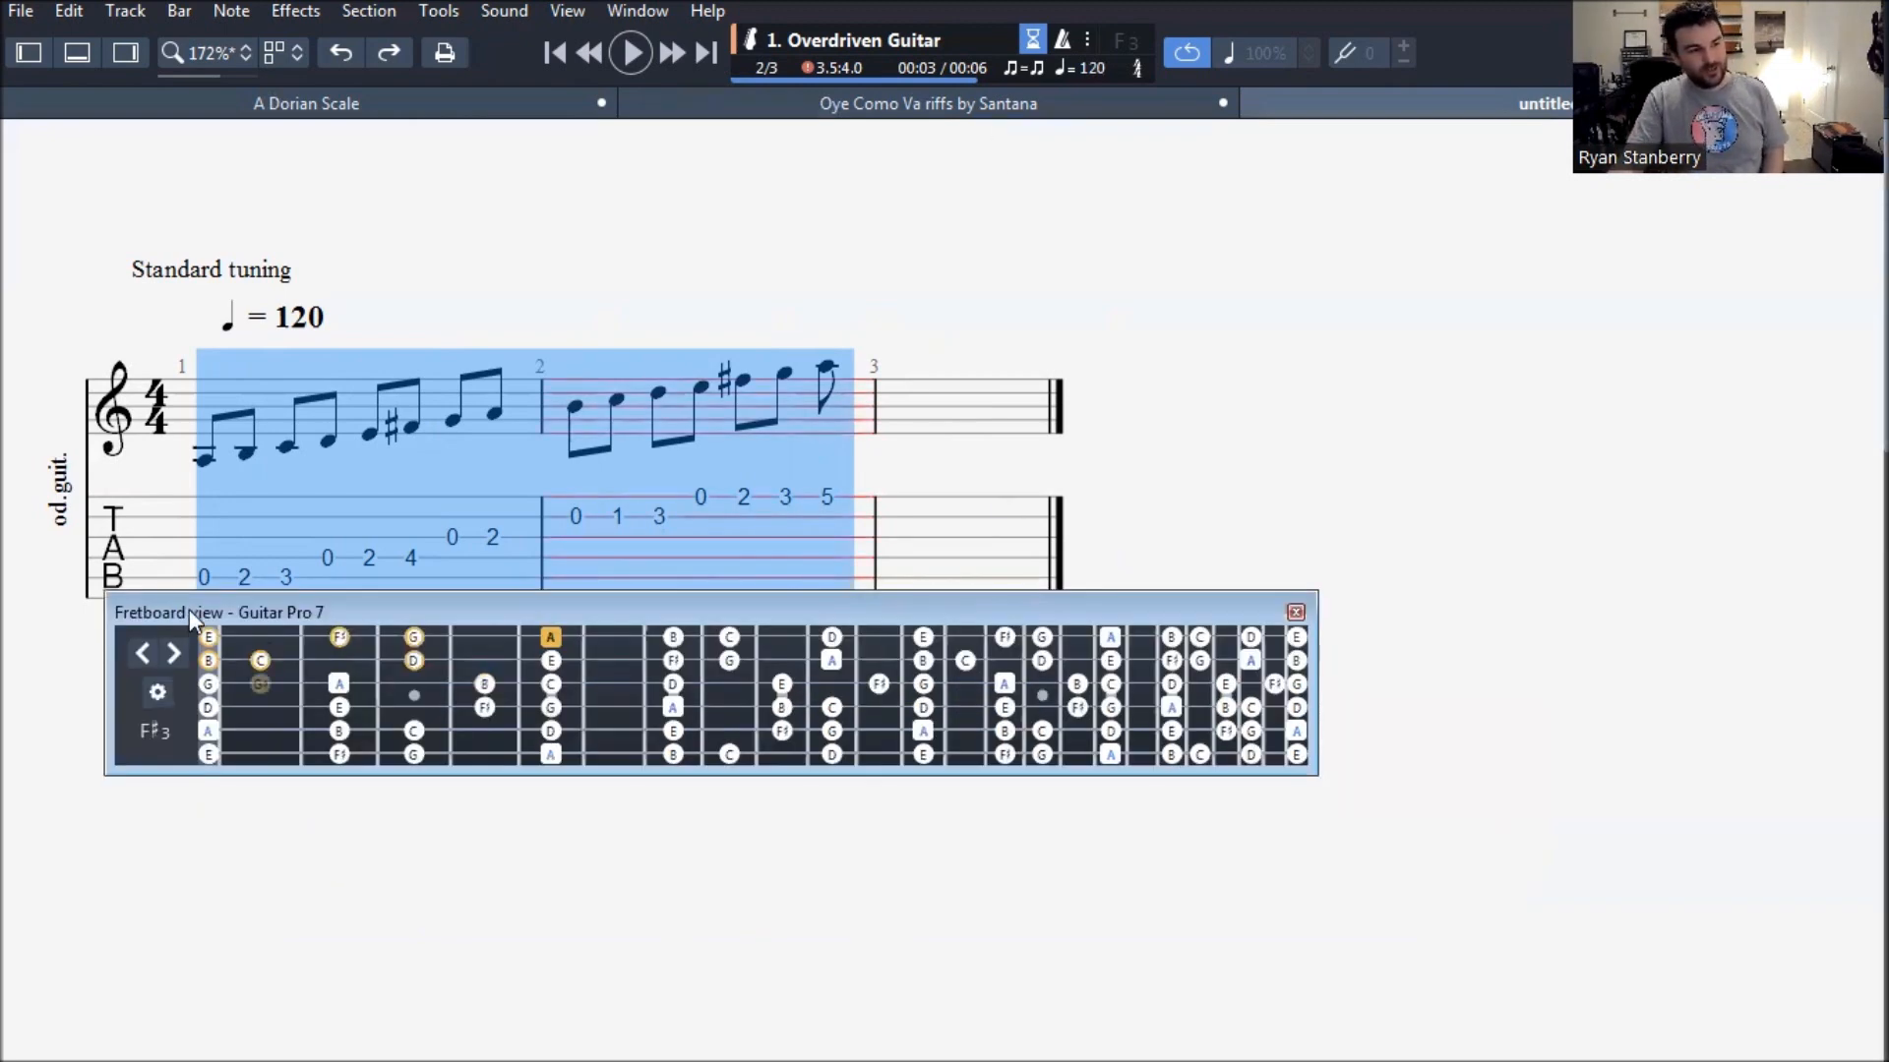
pyautogui.moveTo(262, 604); pyautogui.dragTo(261, 614)
pyautogui.click(1652, 52)
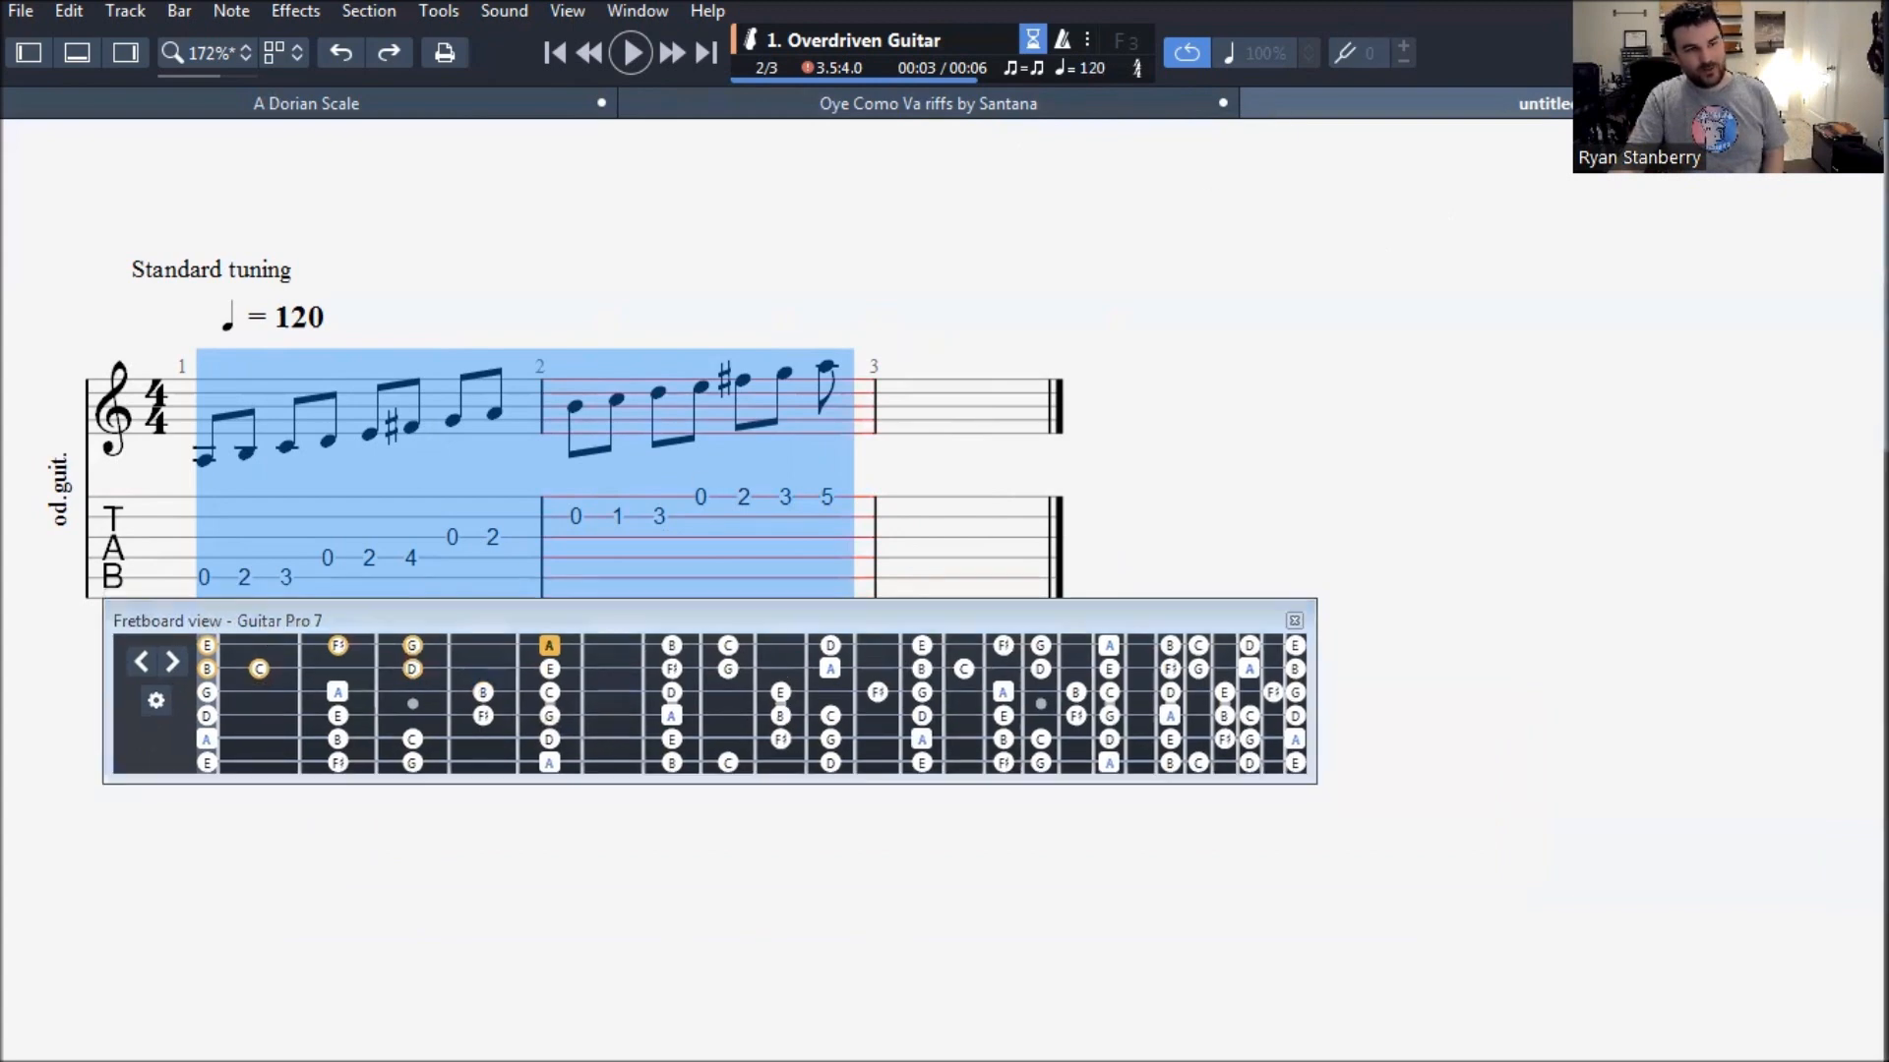
pyautogui.click(1652, 52)
pyautogui.moveTo(885, 611); pyautogui.dragTo(977, 663)
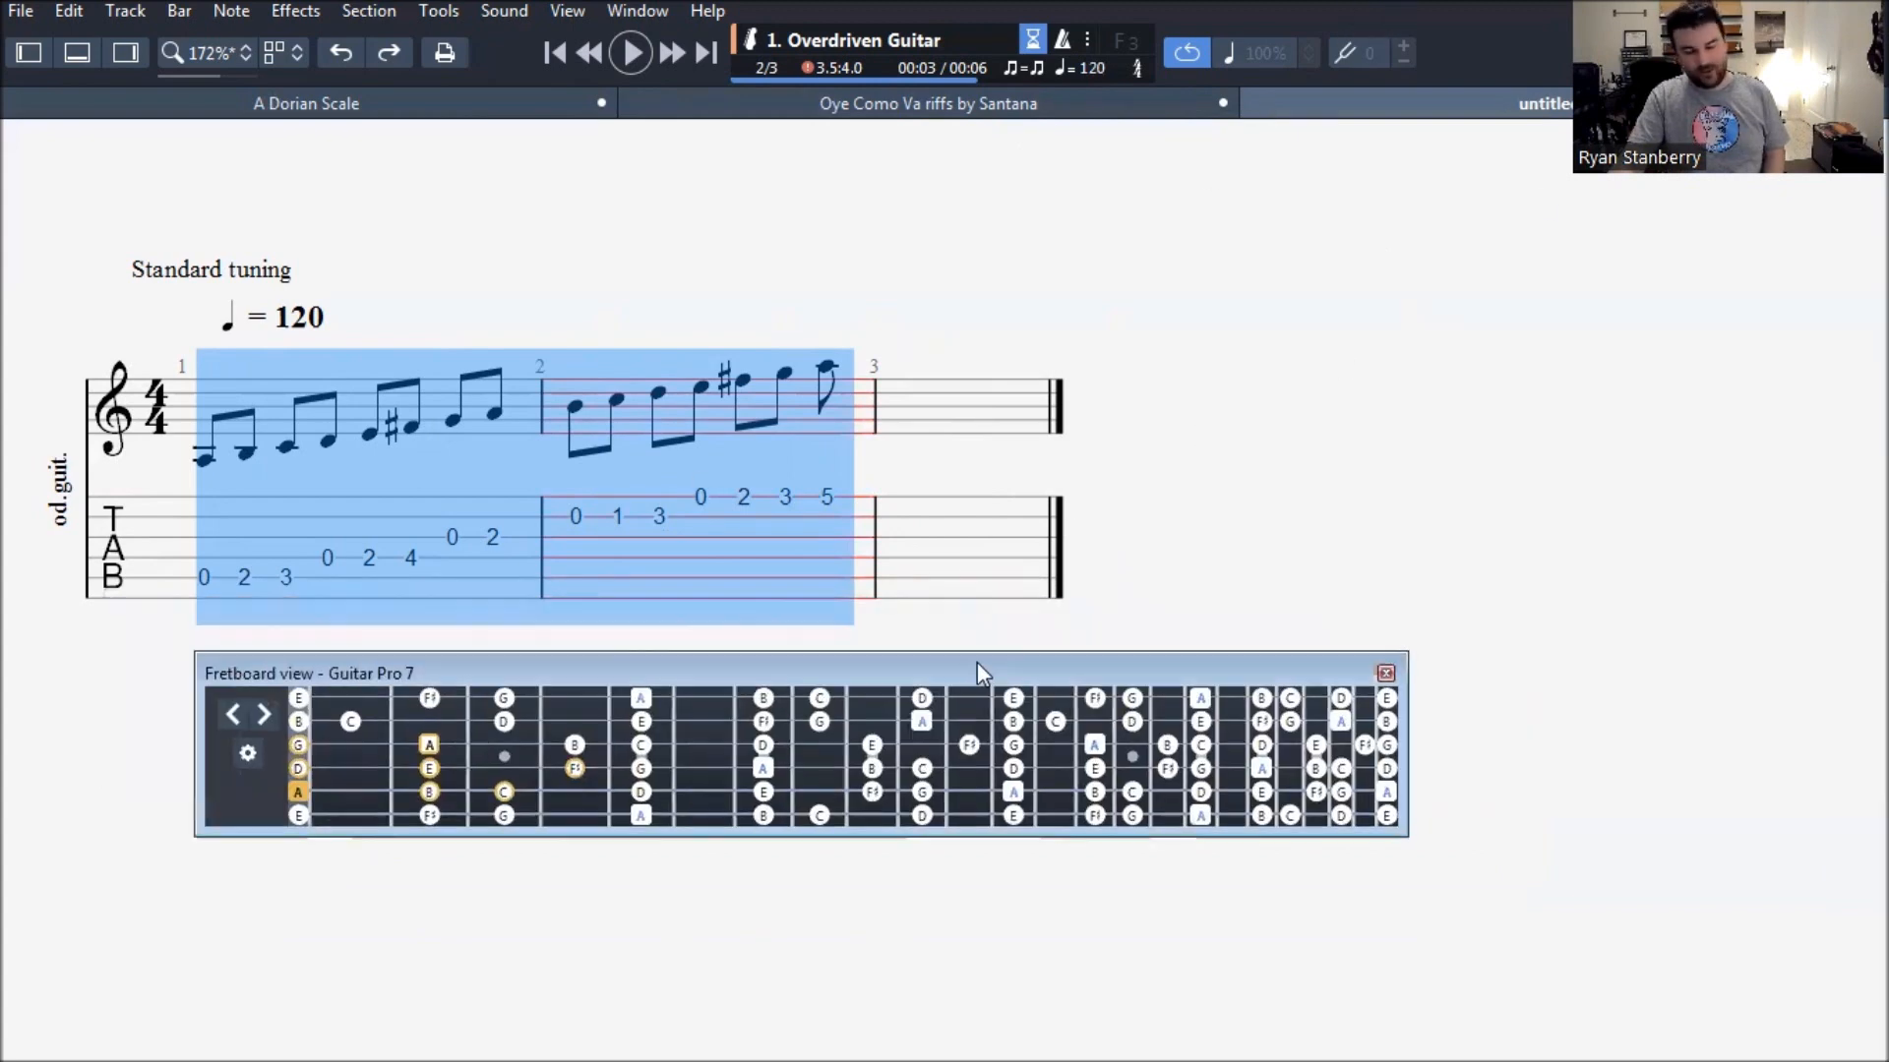